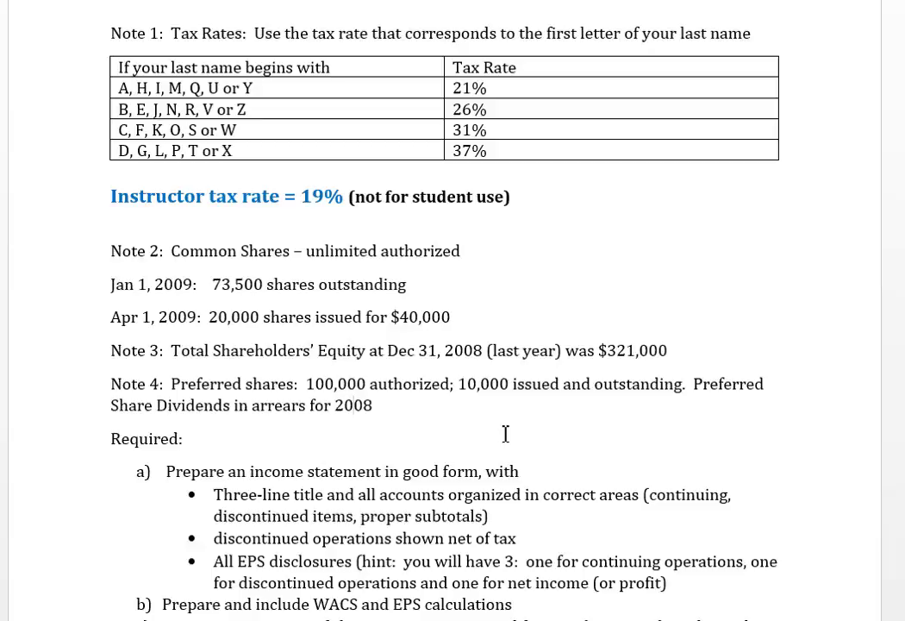
# Review requirement a) on the income statement's three-line title, account organization, proper subtotals and discontinued operations shown net of tax
pyautogui.scroll(-1, 506, 433)
pyautogui.scroll(-4, 502, 434)
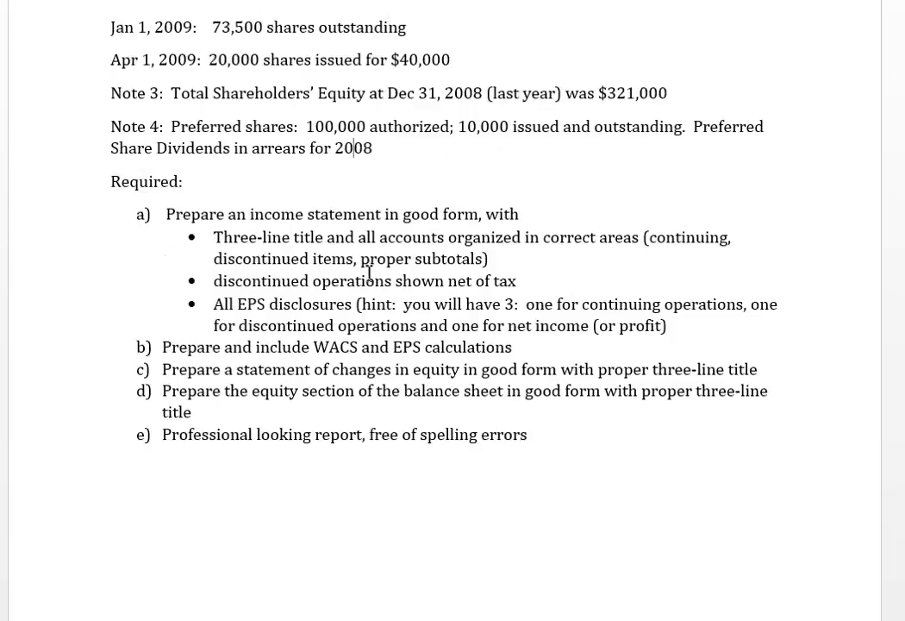
pyautogui.click(312, 237)
pyautogui.click(597, 239)
pyautogui.click(433, 259)
pyautogui.click(360, 259)
pyautogui.moveTo(410, 267); pyautogui.dragTo(450, 260)
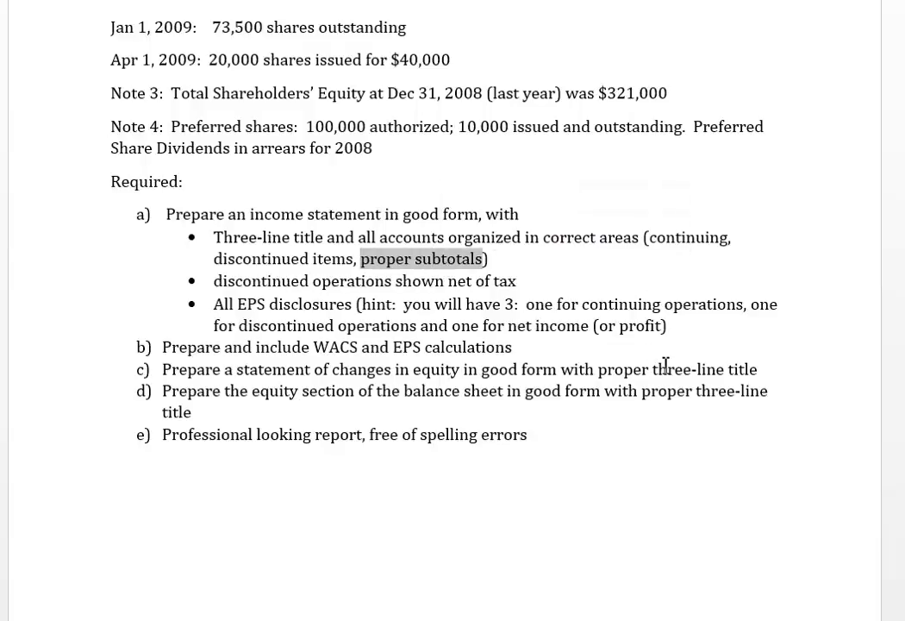
pyautogui.click(498, 283)
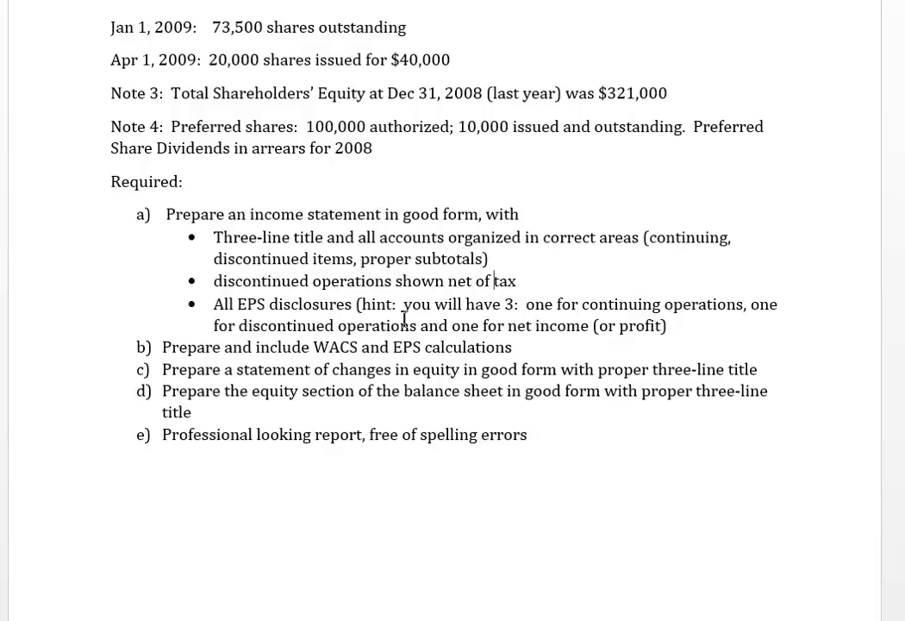
# Review the requirements for EPS disclosures, WACS calculations, the statement of changes in equity and a professional-looking report
pyautogui.click(340, 306)
pyautogui.click(358, 305)
pyautogui.click(328, 347)
pyautogui.click(449, 326)
pyautogui.click(505, 348)
pyautogui.moveTo(236, 306); pyautogui.dragTo(266, 306)
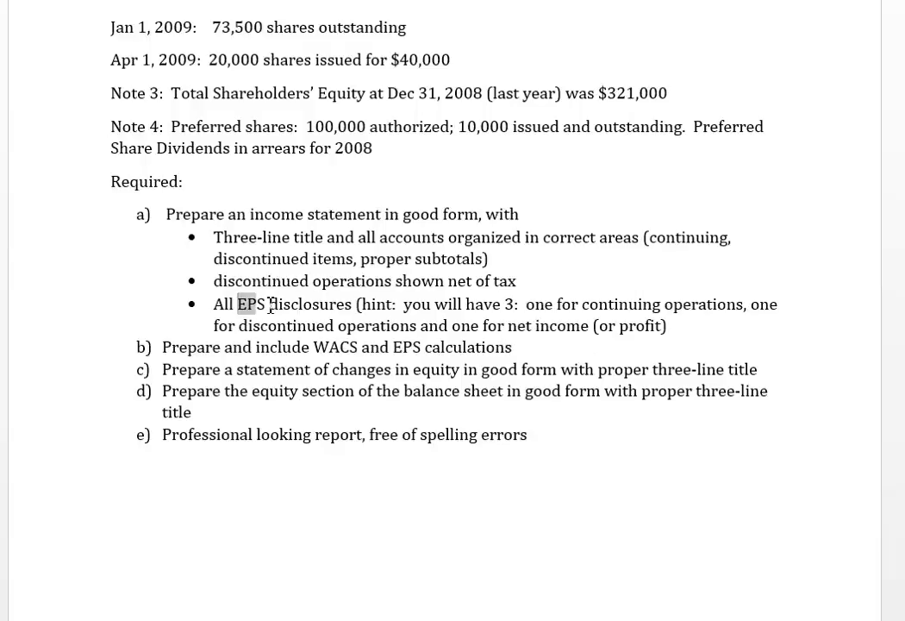
pyautogui.click(424, 347)
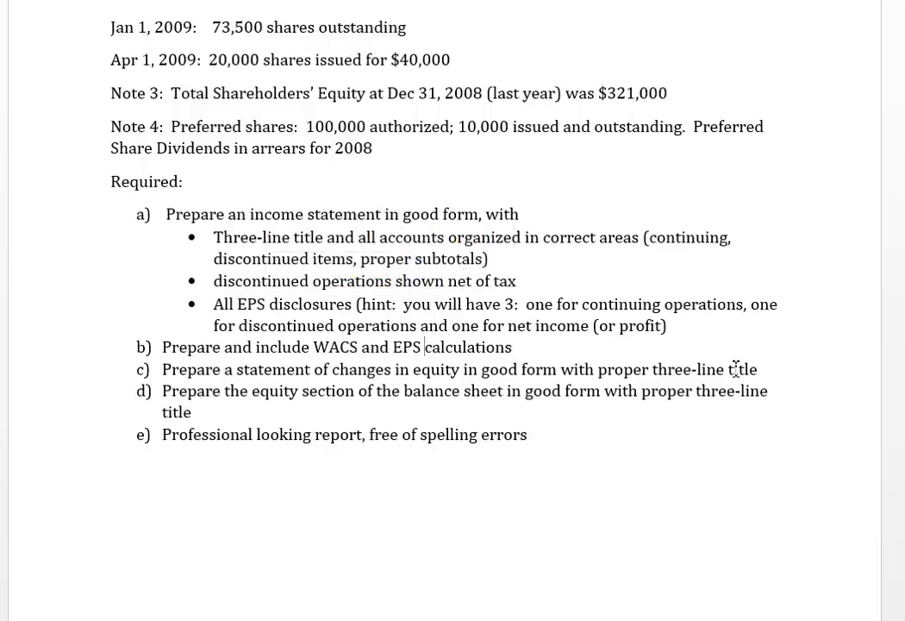
pyautogui.click(578, 371)
pyautogui.click(402, 434)
pyautogui.click(490, 434)
# Go to the ABC Company income statement and examine its three-line title
pyautogui.press('pagedown')
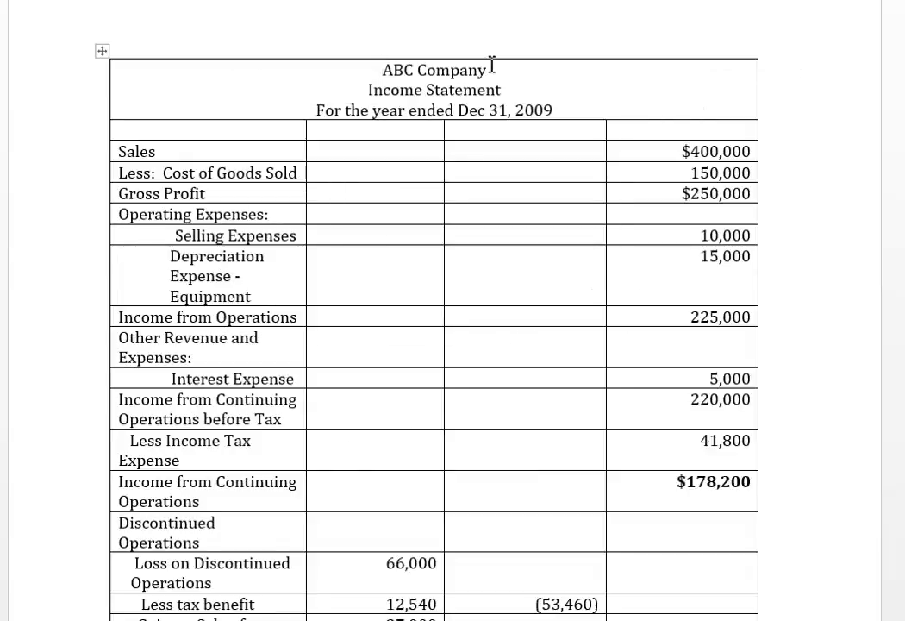
pyautogui.click(464, 90)
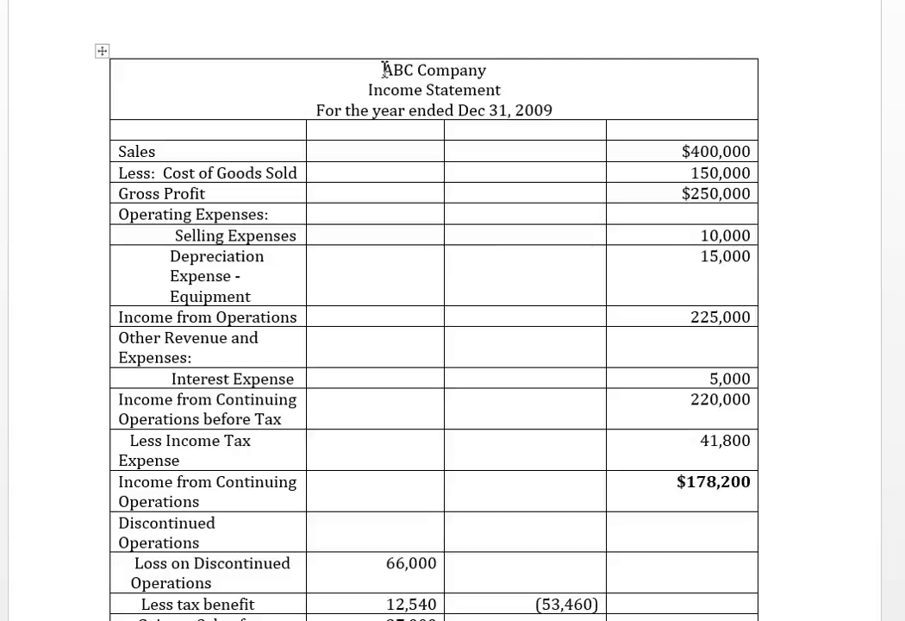
pyautogui.moveTo(385, 69); pyautogui.dragTo(525, 101)
pyautogui.click(398, 111)
pyautogui.click(479, 110)
# Check the highlighted income statement accounts in the assignment's account balances table, and return to the income statement document
pyautogui.moveTo(129, 620)
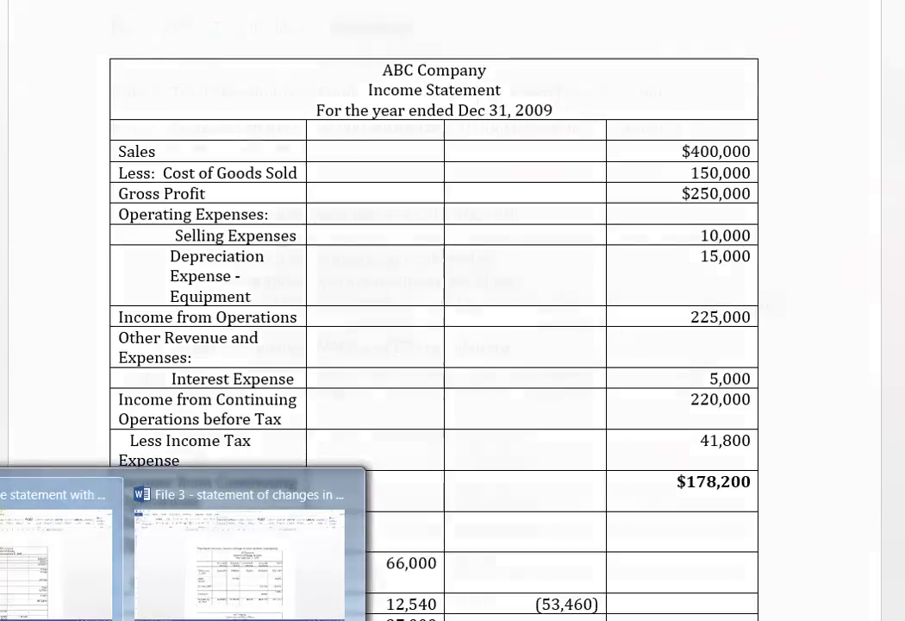
pyautogui.click(25, 595)
pyautogui.scroll(20, 319, 320)
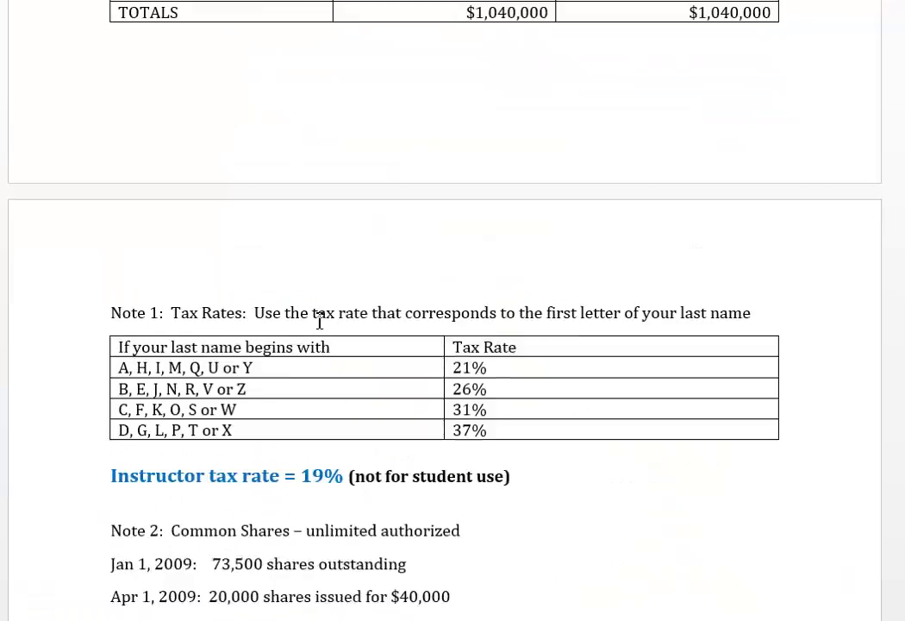
pyautogui.scroll(4, 319, 319)
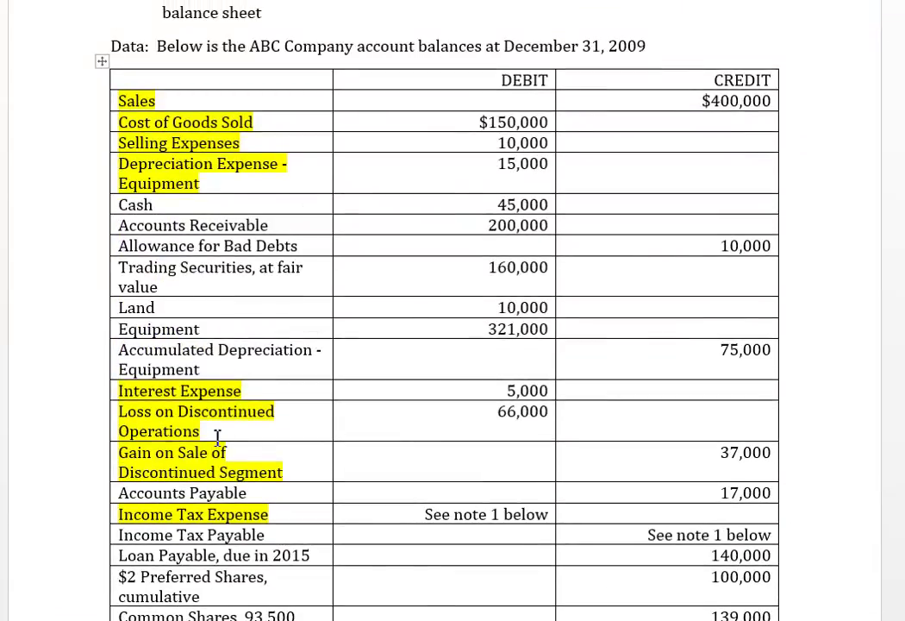
pyautogui.moveTo(181, 619)
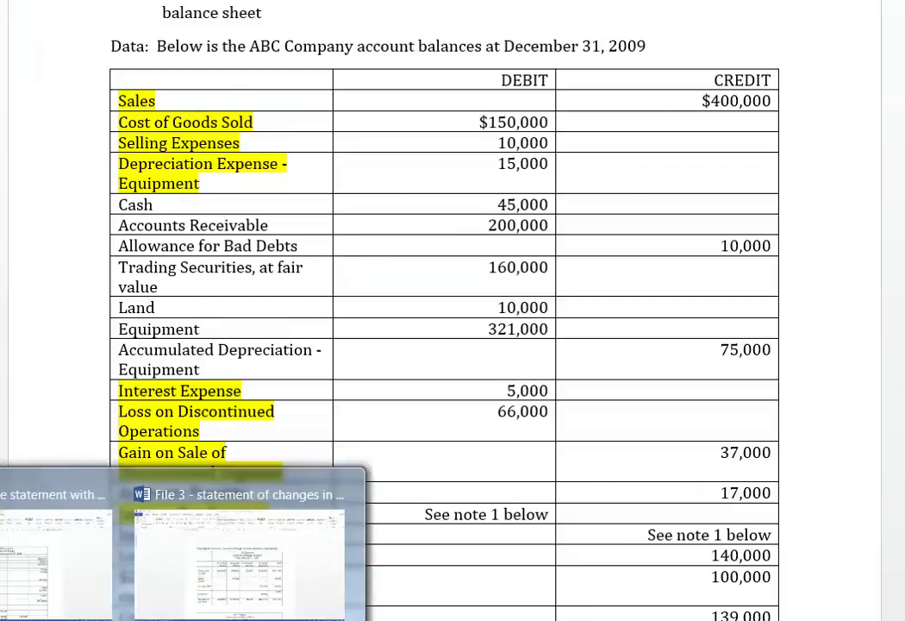
pyautogui.click(52, 556)
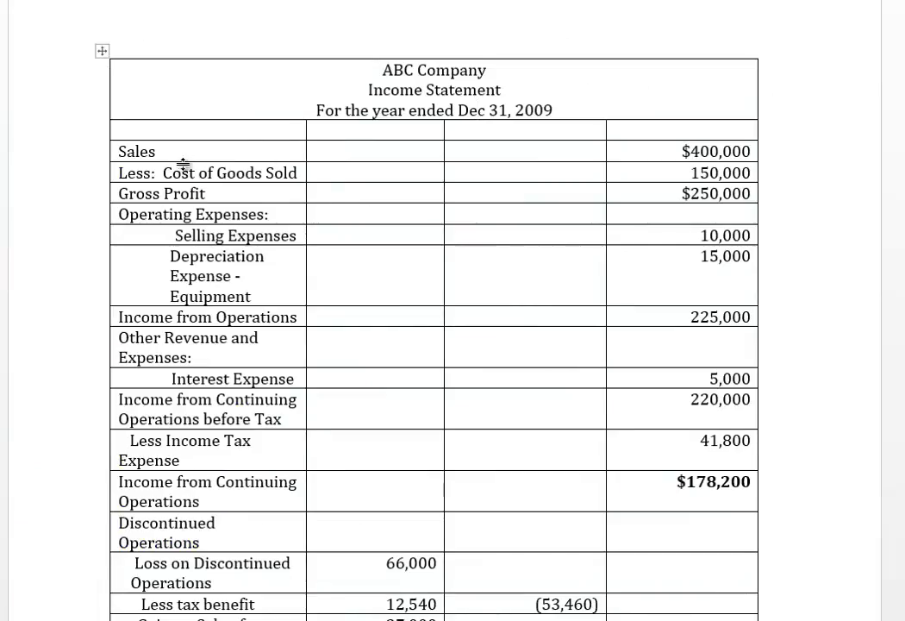
# Examine the income statement from Sales through Gross Profit and Income from Operations to Income from Continuing Operations before Tax
pyautogui.click(157, 152)
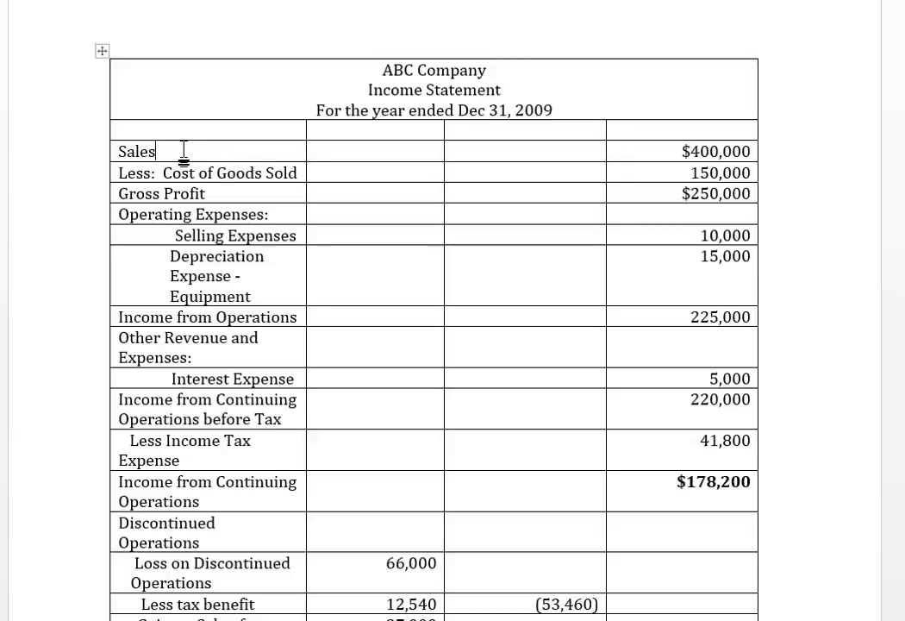
pyautogui.click(189, 173)
pyautogui.click(223, 193)
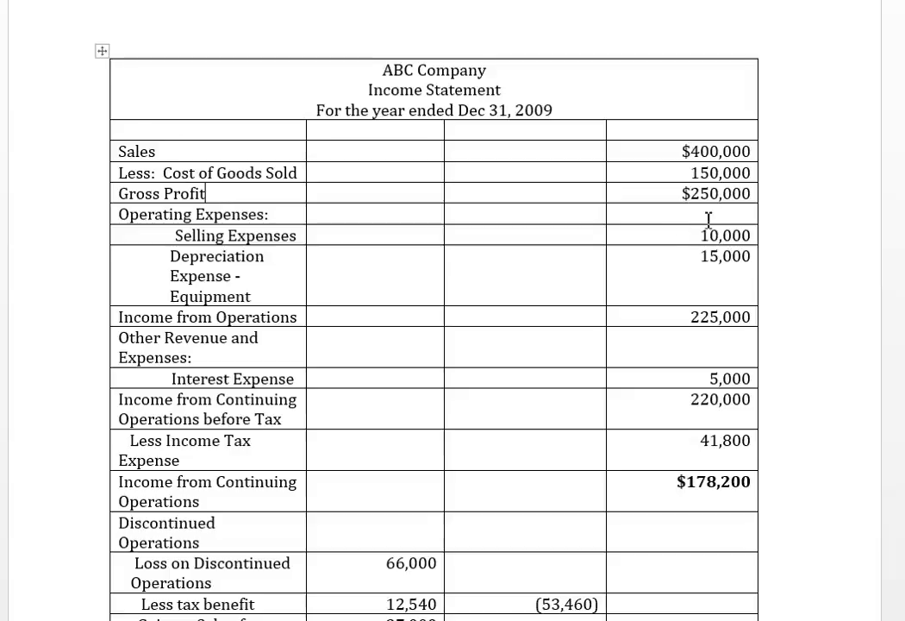
pyautogui.moveTo(687, 193); pyautogui.dragTo(743, 193)
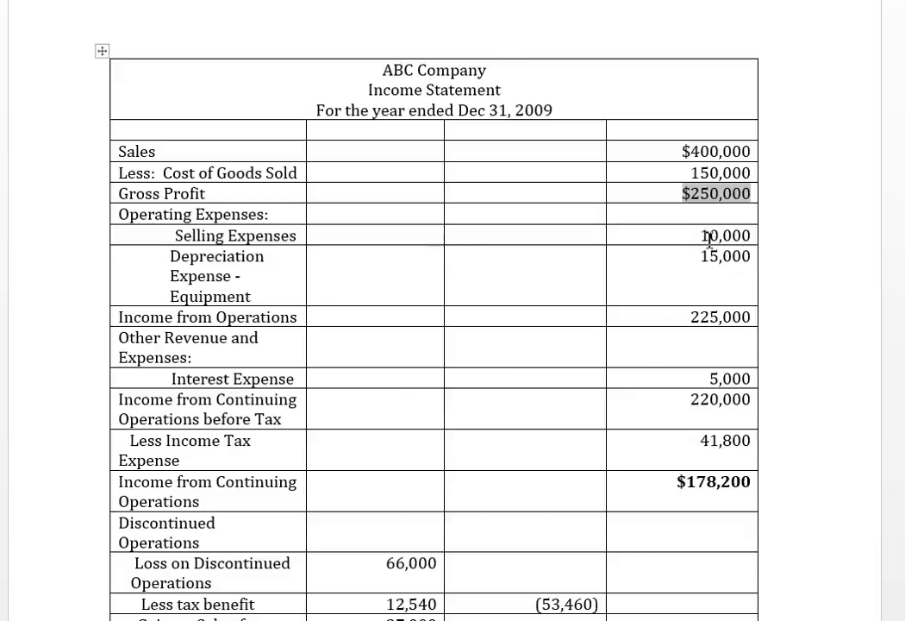
pyautogui.moveTo(709, 238); pyautogui.dragTo(758, 256)
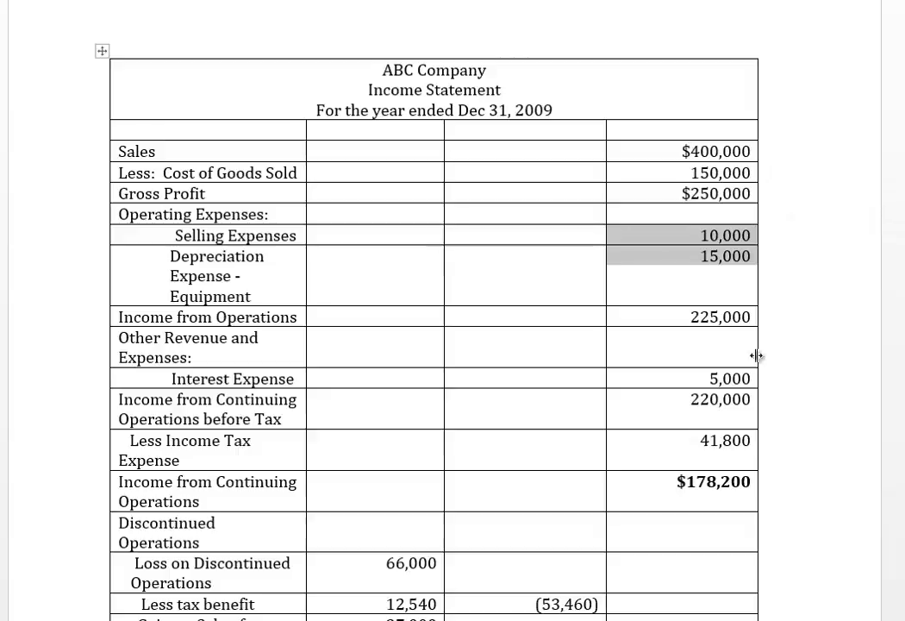
pyautogui.moveTo(692, 317); pyautogui.dragTo(756, 328)
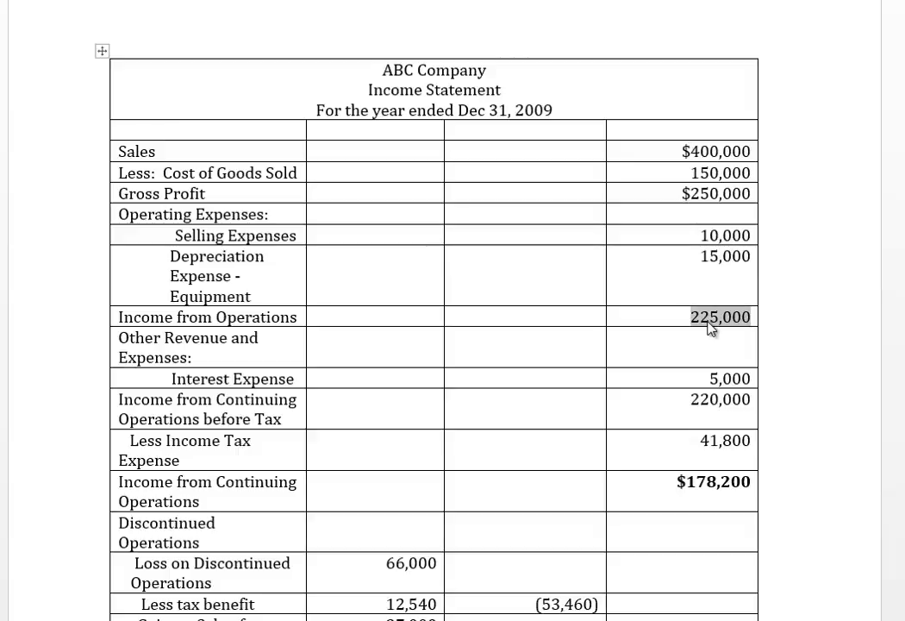
pyautogui.click(224, 341)
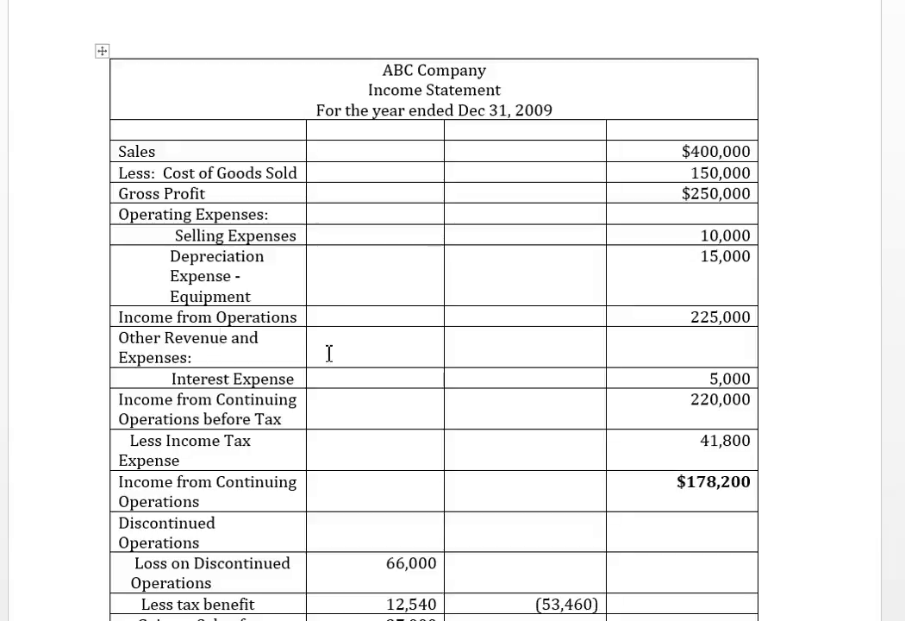
pyautogui.click(278, 379)
pyautogui.moveTo(693, 399); pyautogui.dragTo(757, 398)
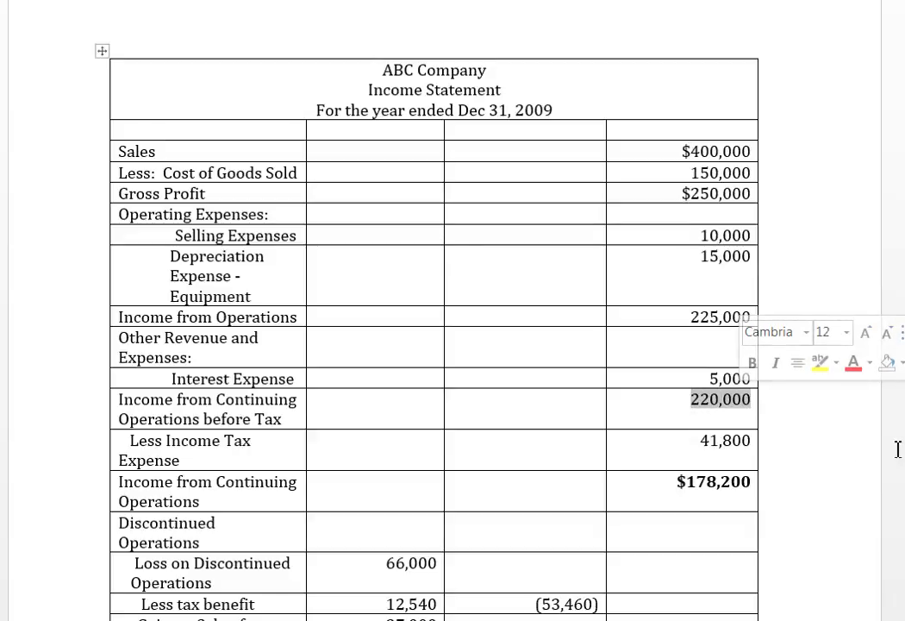
pyautogui.click(809, 166)
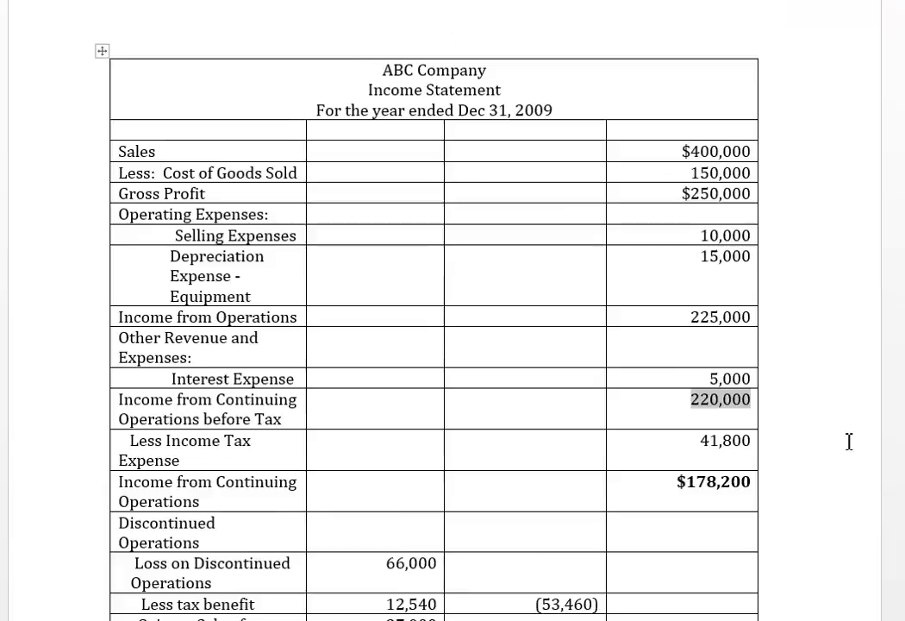
# Add the comment "220,000 x .19" to the Income Tax Expense amount in the income statement
pyautogui.scroll(-1, 850, 434)
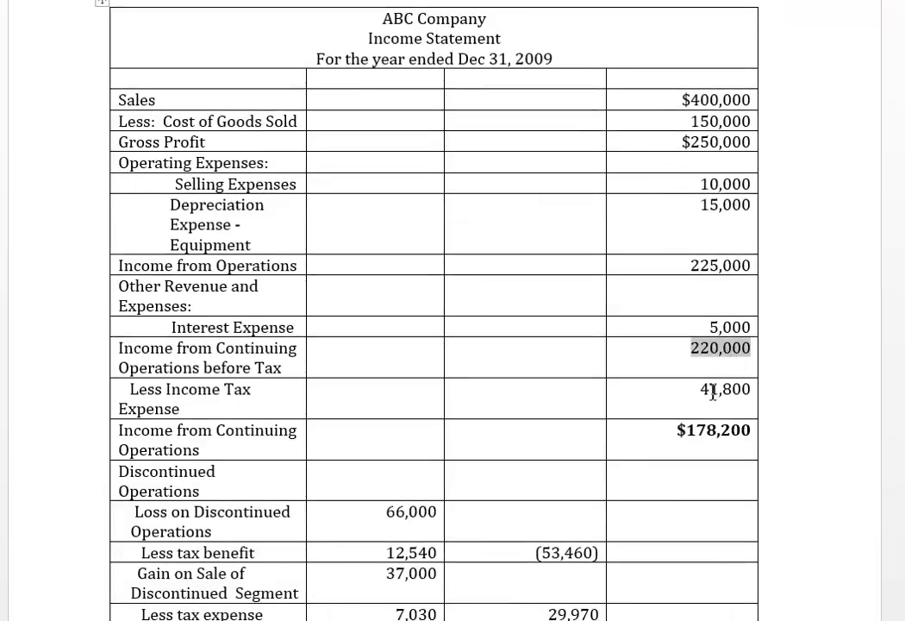
pyautogui.moveTo(703, 389); pyautogui.dragTo(748, 389)
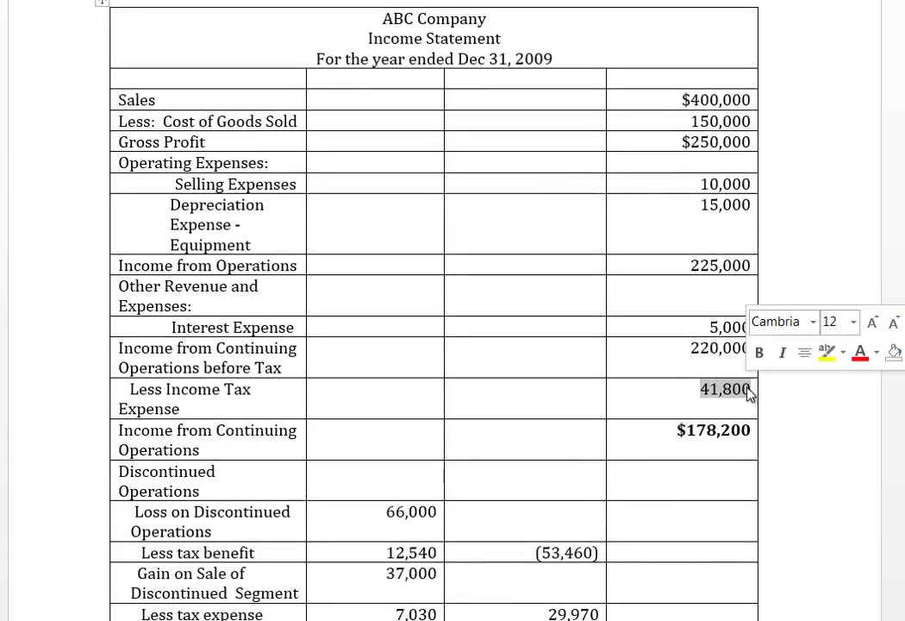
pyautogui.scroll(-2, 873, 416)
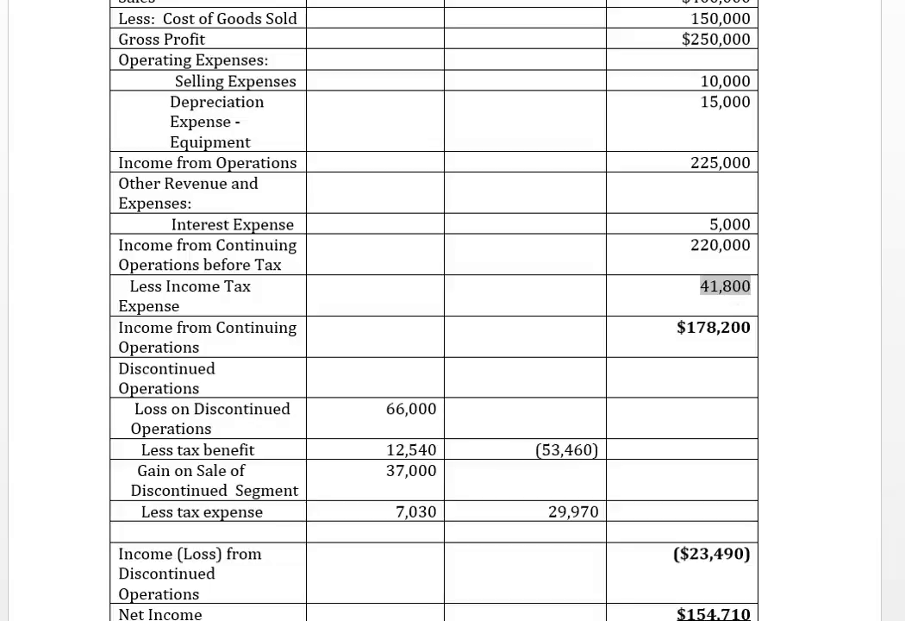
pyautogui.hotkey('ctrl', 'alt', 'm')
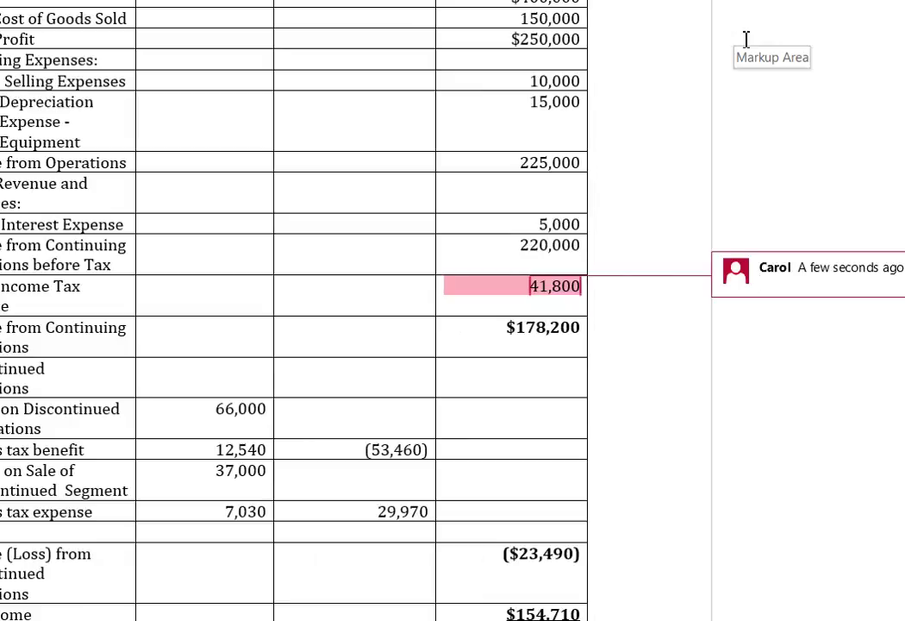
pyautogui.write('220,00')
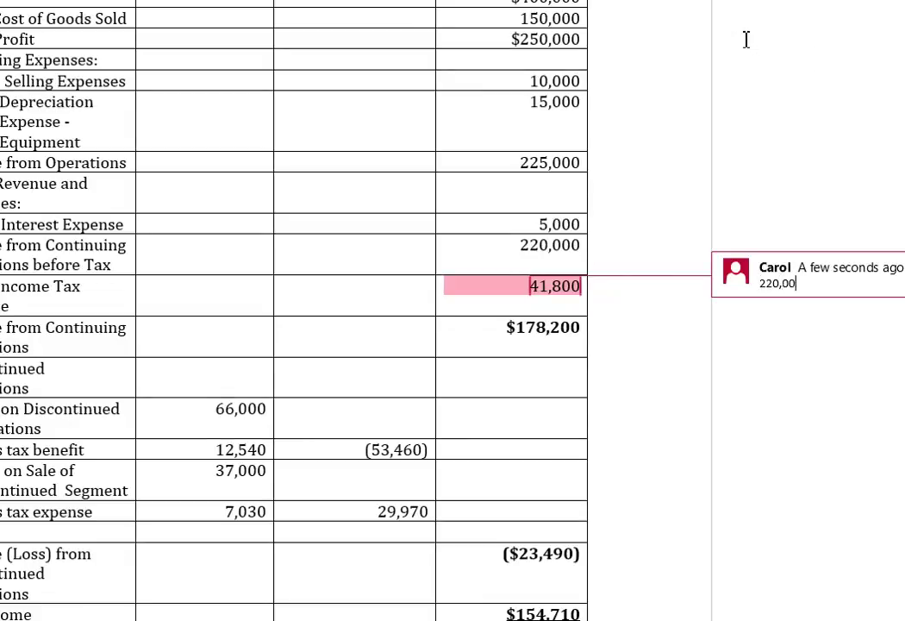
pyautogui.write('0 x .19')
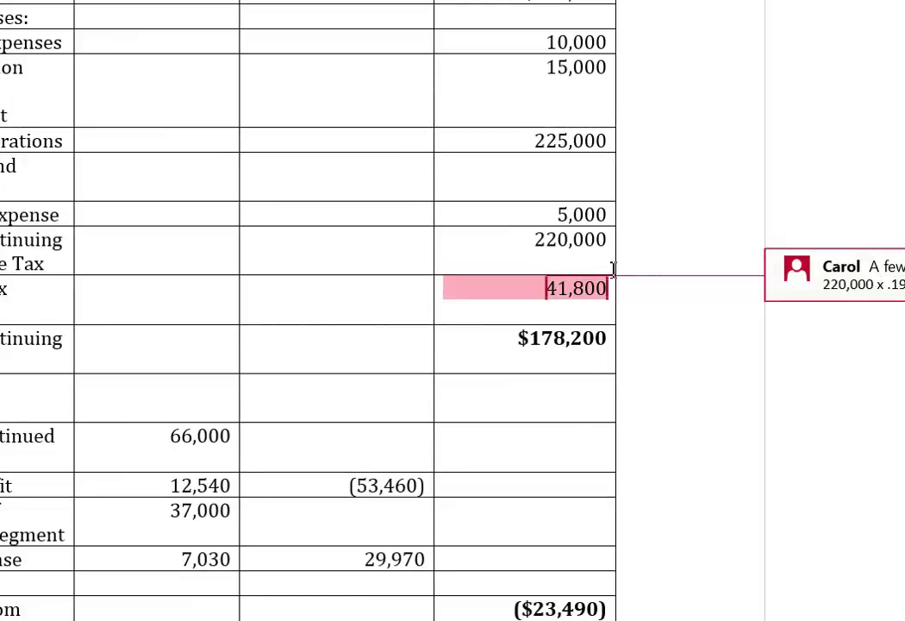
# Examine the after-tax Income from Continuing Operations, and the Loss on Discontinued Operations with its tax benefit and net-of-tax amount
pyautogui.moveTo(566, 294)
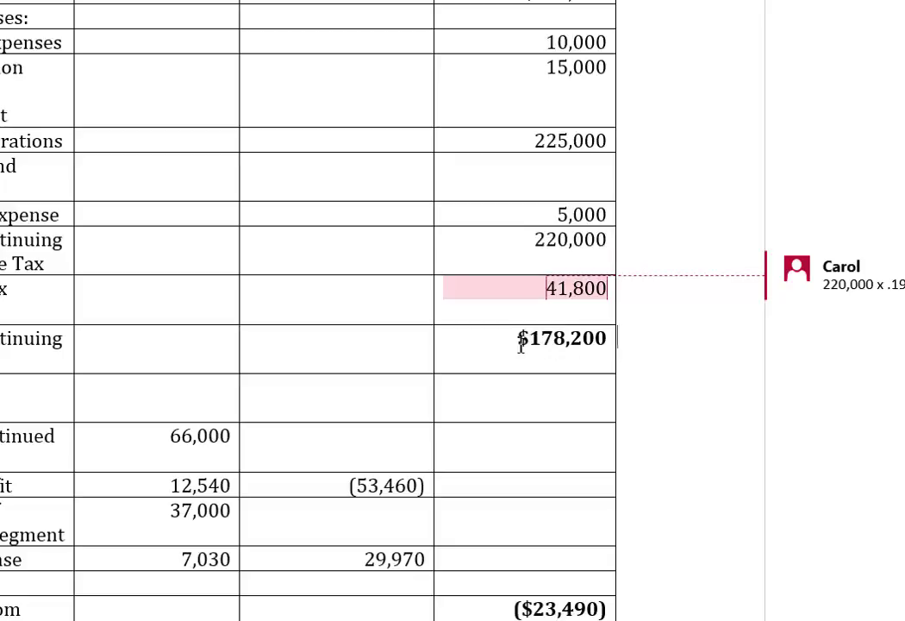
pyautogui.moveTo(521, 344); pyautogui.dragTo(608, 338)
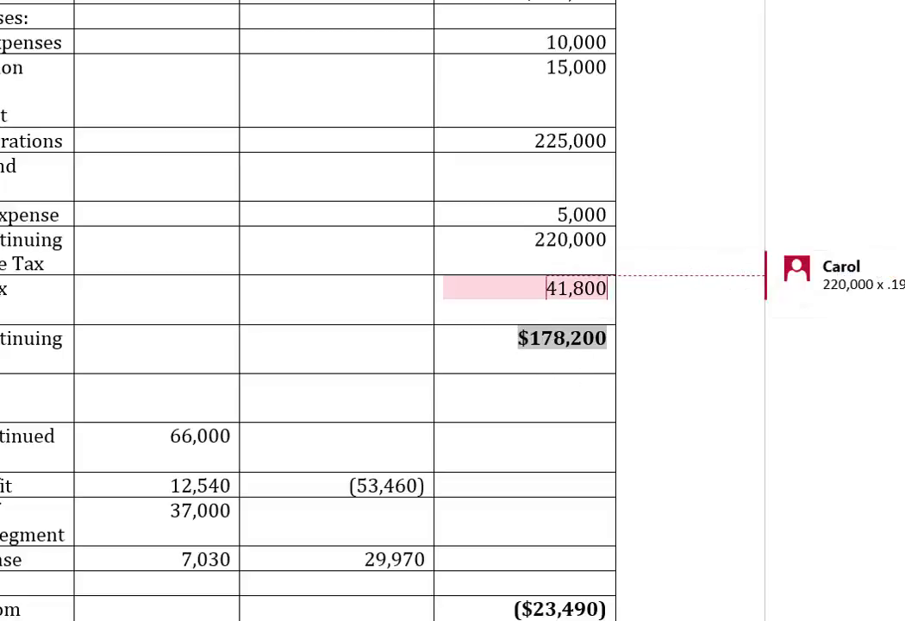
pyautogui.scroll(-5, 371, 311)
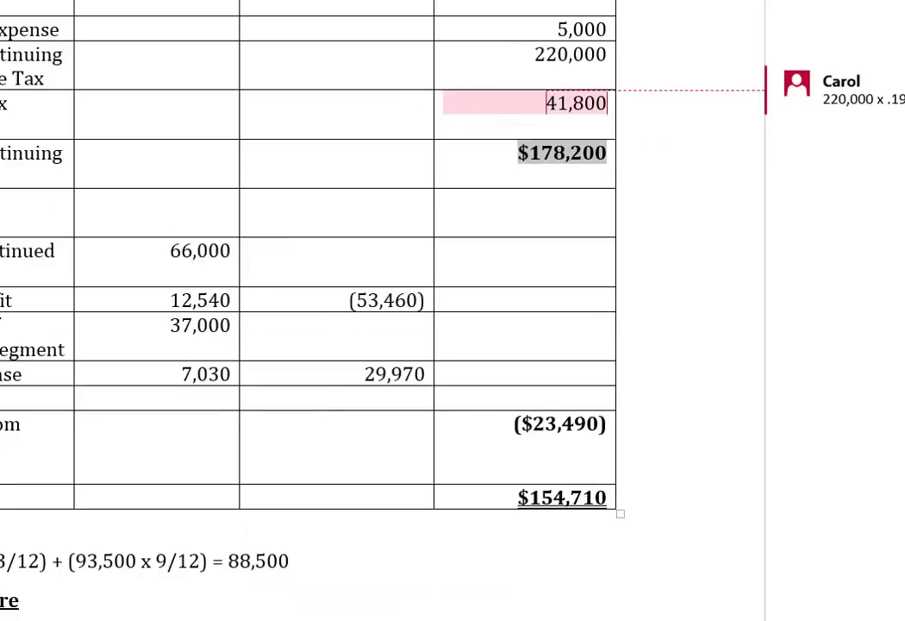
pyautogui.click(193, 251)
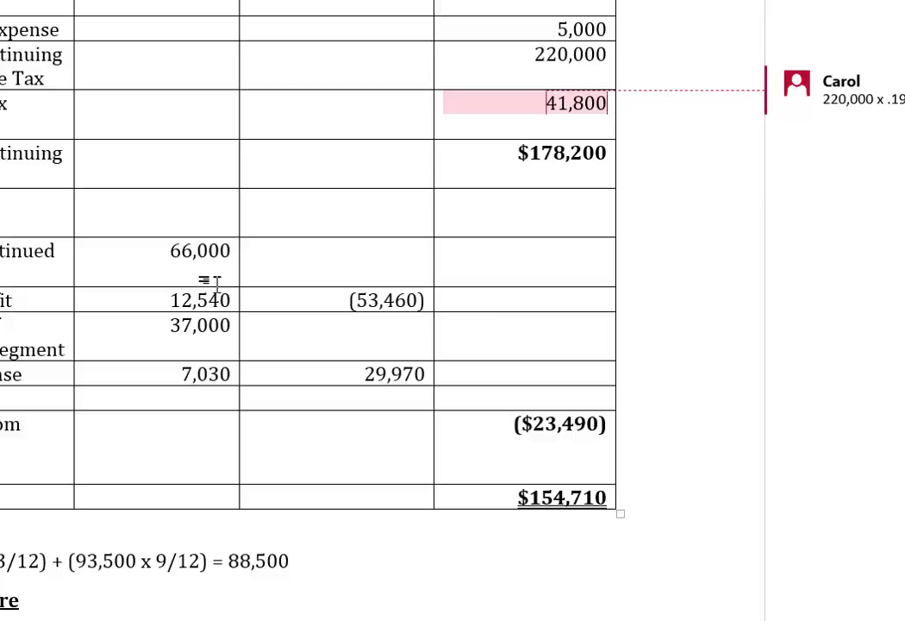
pyautogui.click(203, 252)
pyautogui.click(173, 300)
pyautogui.moveTo(186, 300); pyautogui.dragTo(226, 297)
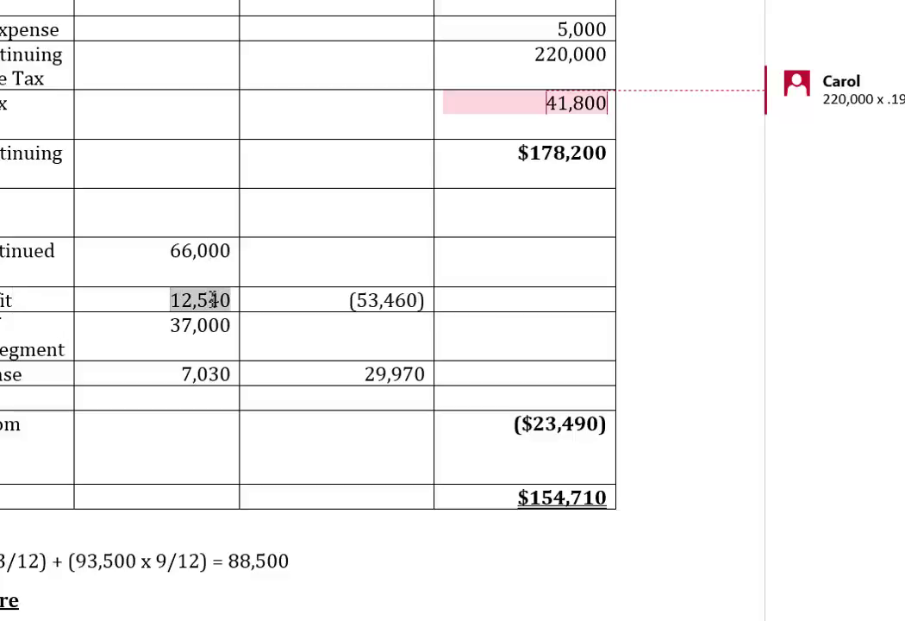
pyautogui.moveTo(349, 299); pyautogui.dragTo(420, 300)
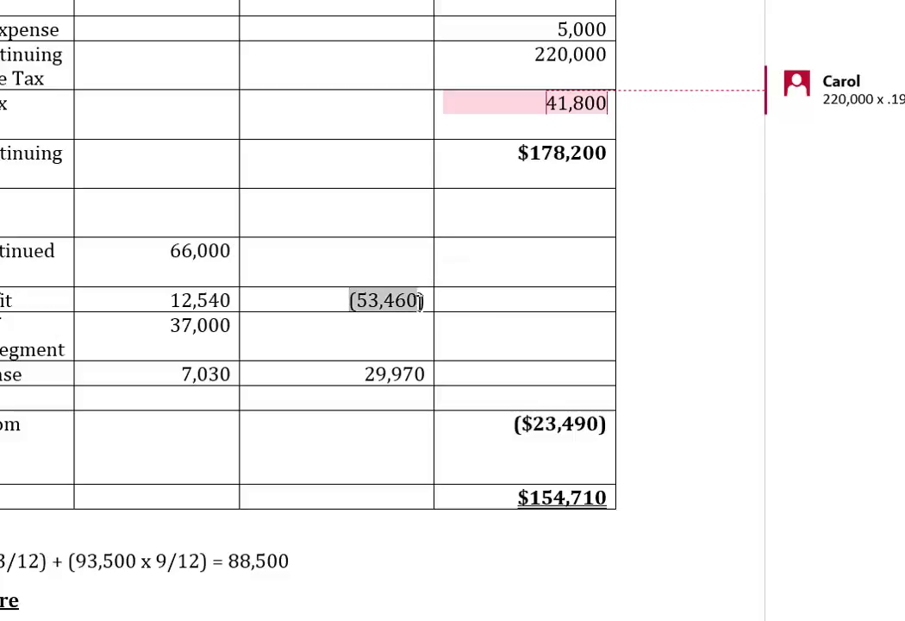
pyautogui.click(194, 251)
pyautogui.moveTo(173, 301); pyautogui.dragTo(230, 300)
pyautogui.moveTo(351, 301); pyautogui.dragTo(429, 300)
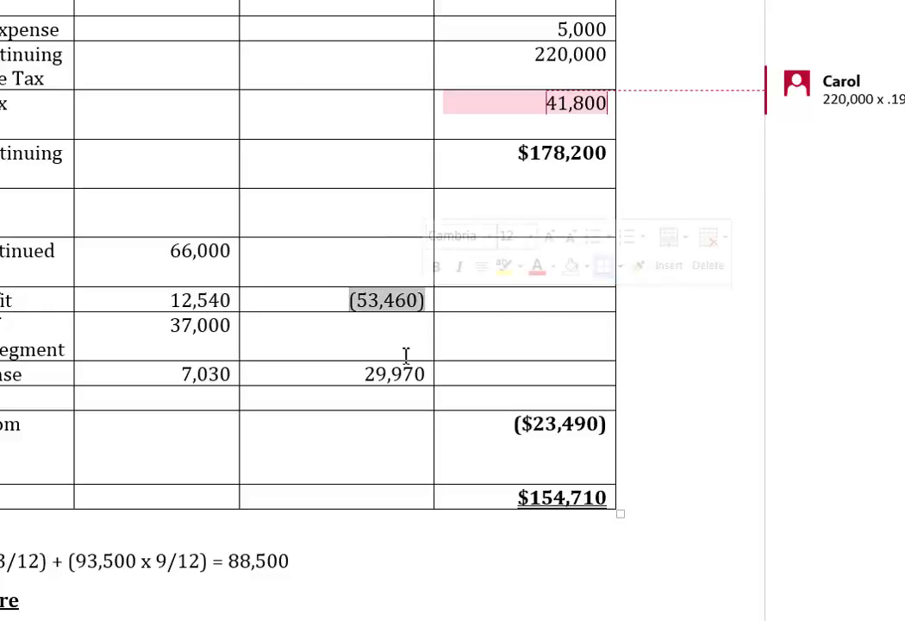
pyautogui.click(466, 336)
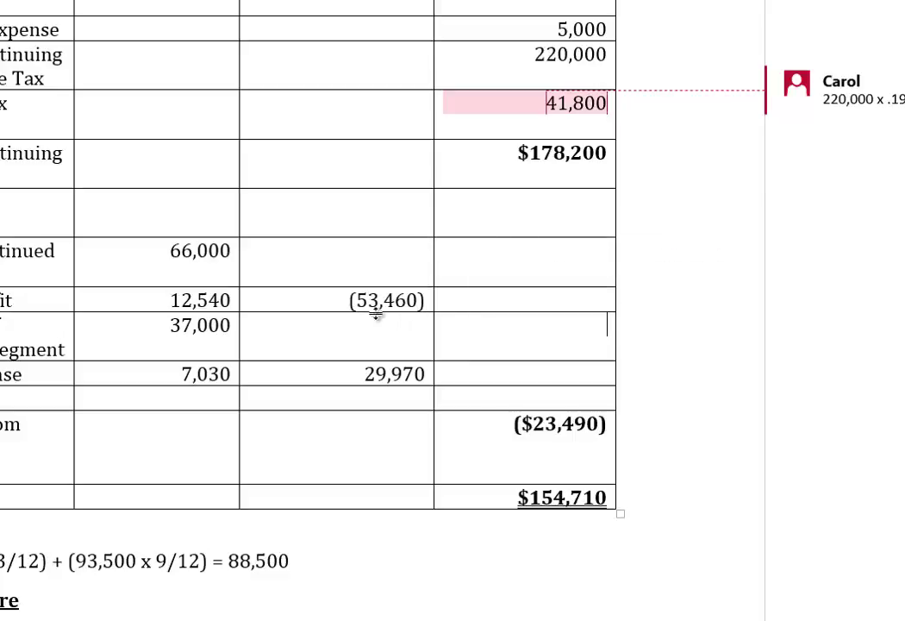
pyautogui.moveTo(353, 298); pyautogui.dragTo(421, 302)
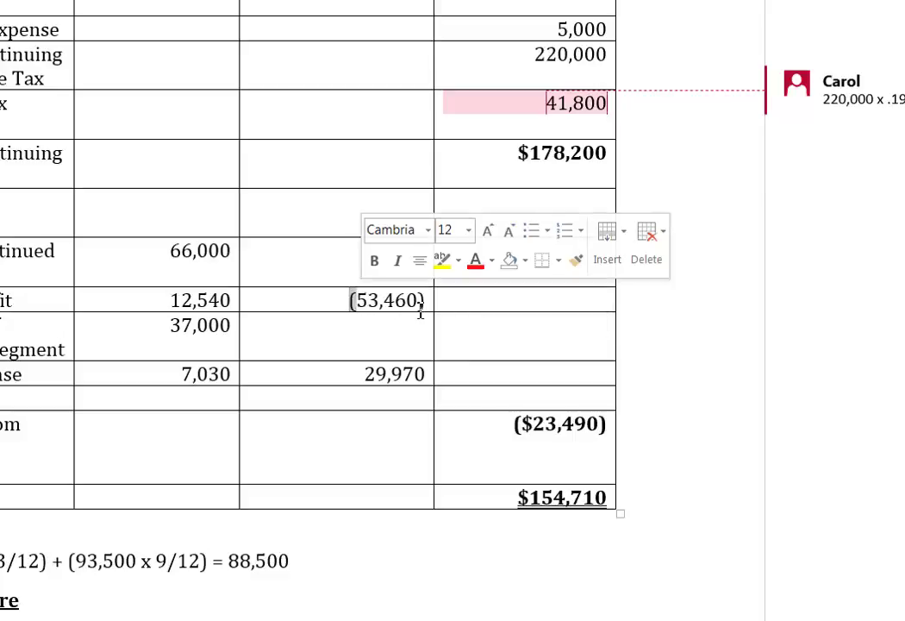
# Add the comment "37,000 x .19" to the 7,030 tax expense amount on the segment disposal gain
pyautogui.click(424, 300)
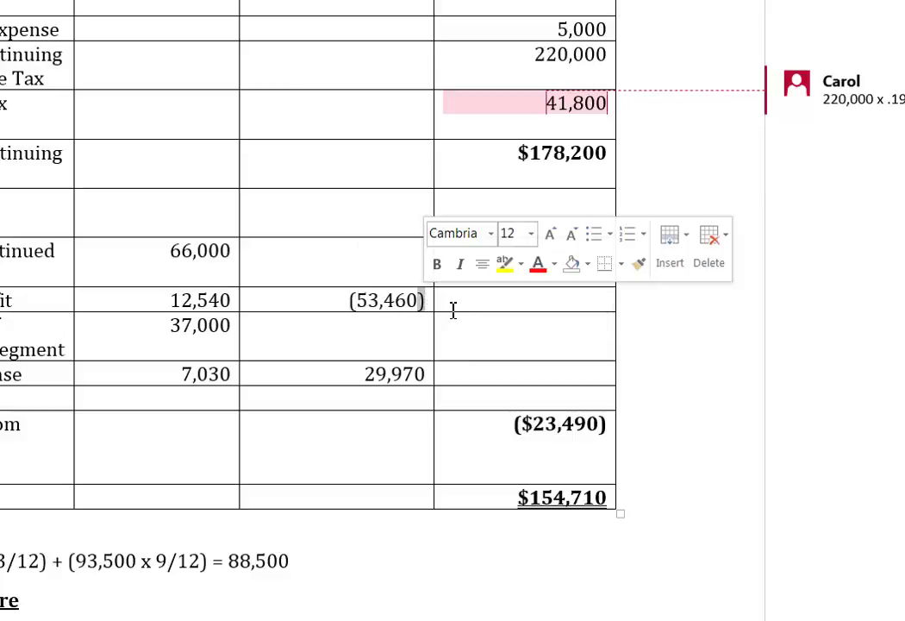
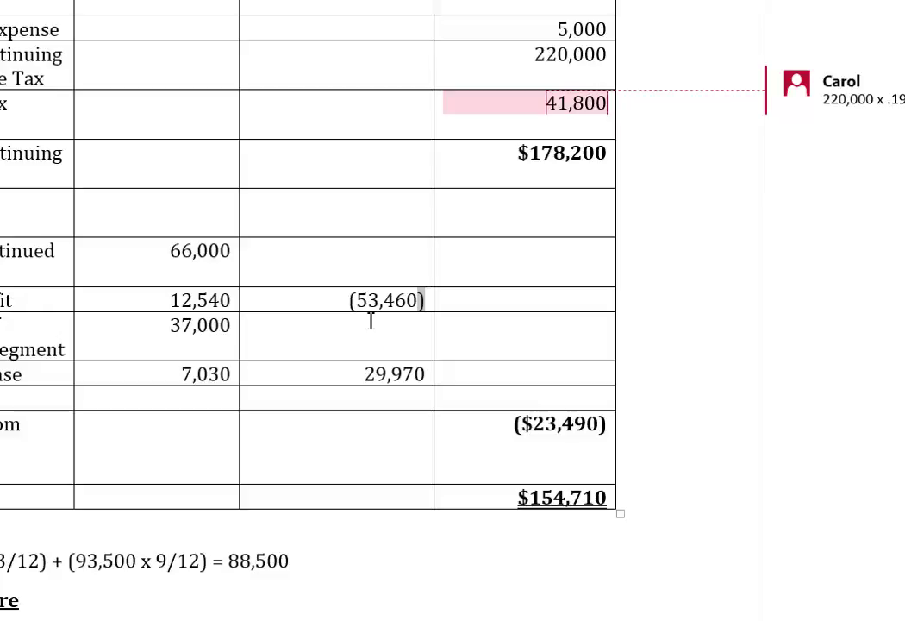
pyautogui.press('Down')
pyautogui.press('Left')
pyautogui.press('Left')
pyautogui.press('Left')
pyautogui.press('Left')
pyautogui.press('Left')
pyautogui.press('Left')
pyautogui.moveTo(183, 370); pyautogui.dragTo(230, 372)
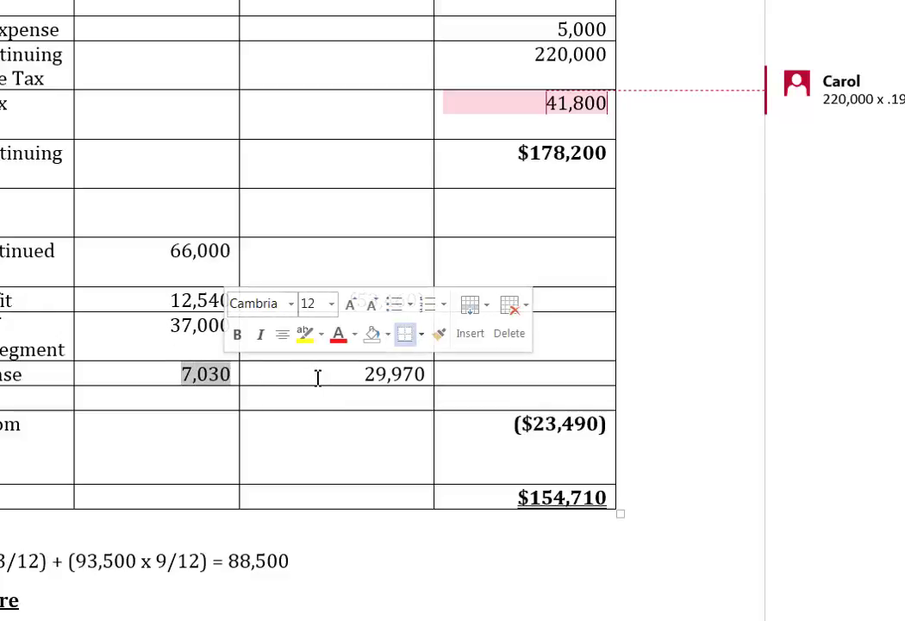
pyautogui.hotkey('ctrl', 'alt', 'm')
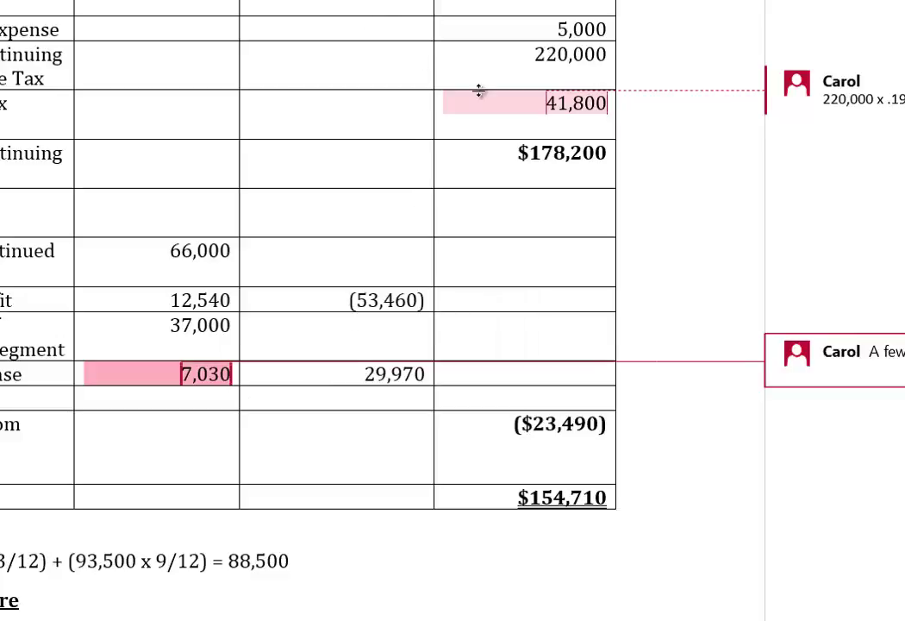
pyautogui.write('37,000 x .19')
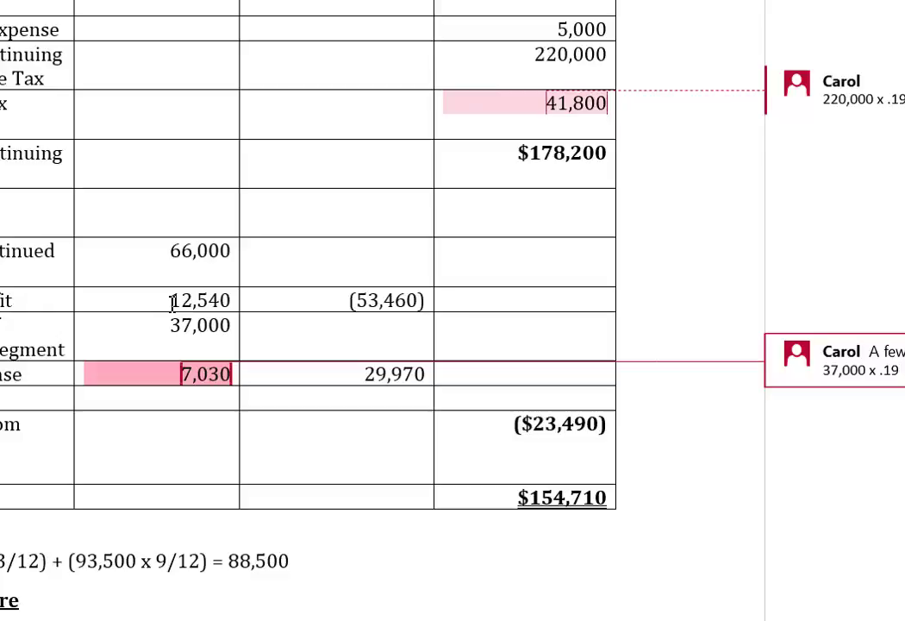
# Add a comment beginning "66,000 loss x" to the 12,540 tax benefit amount on the discontinued operations loss
pyautogui.moveTo(172, 301); pyautogui.dragTo(220, 302)
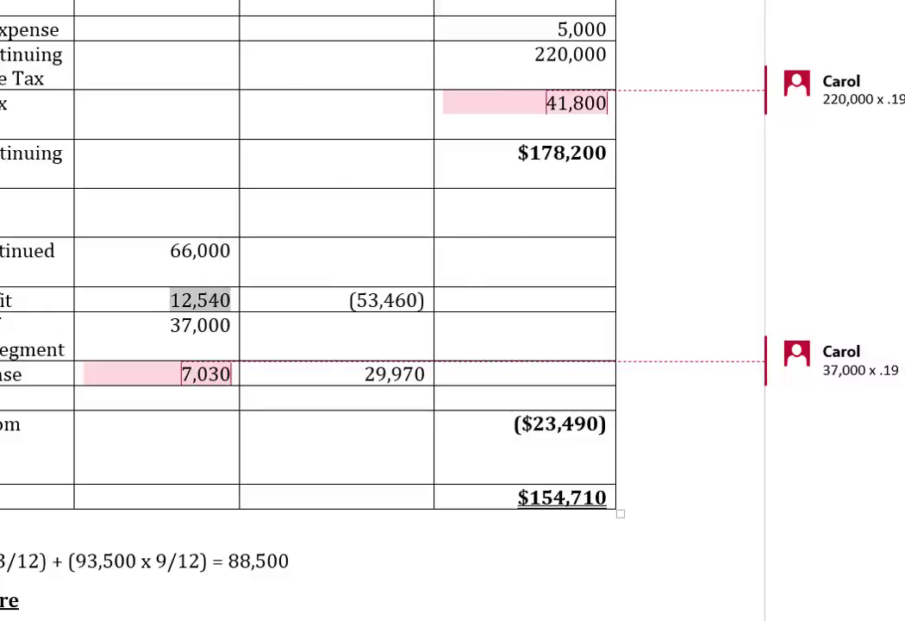
pyautogui.hotkey('ctrl', 'alt', 'm')
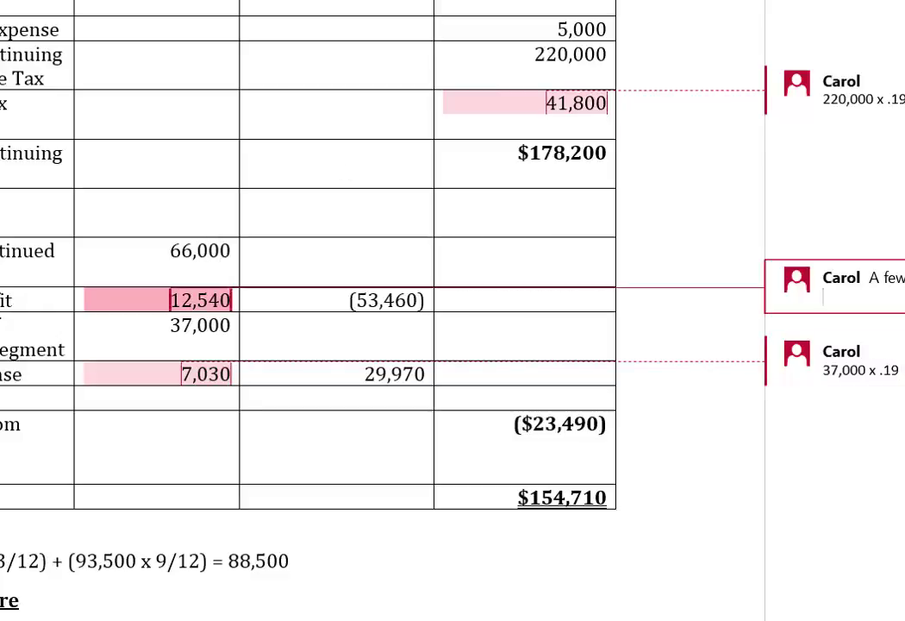
pyautogui.write('66,000 lo')
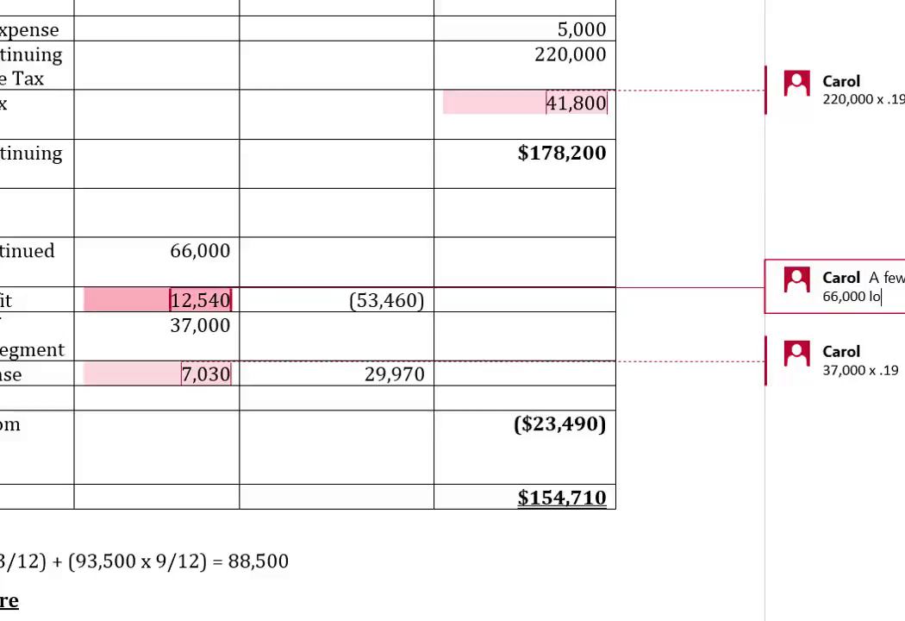
pyautogui.write('ss x')
# Compare the after-tax amounts of the discontinued operations loss and the segment disposal gain
pyautogui.click(354, 300)
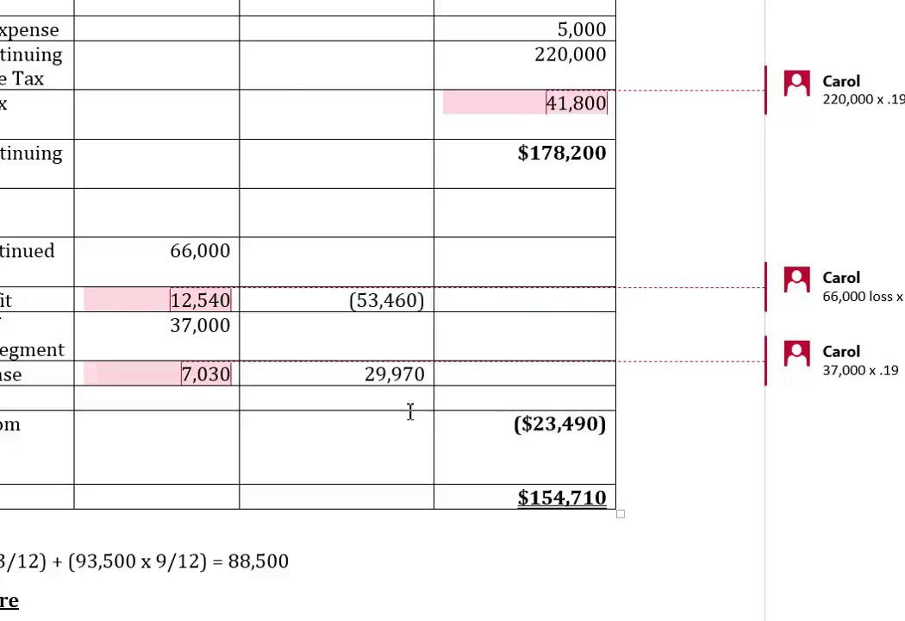
pyautogui.moveTo(357, 301); pyautogui.dragTo(408, 301)
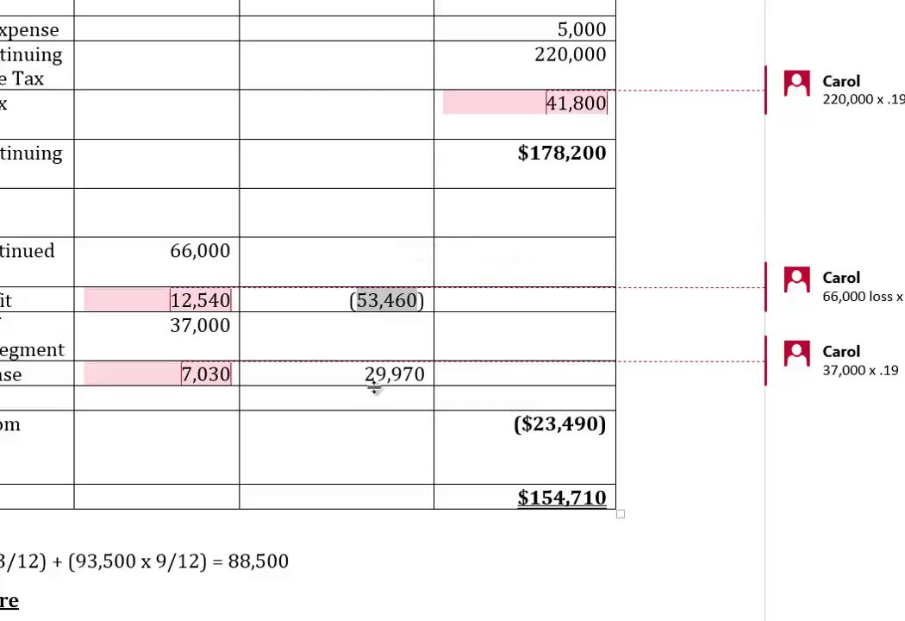
pyautogui.moveTo(365, 376); pyautogui.dragTo(412, 384)
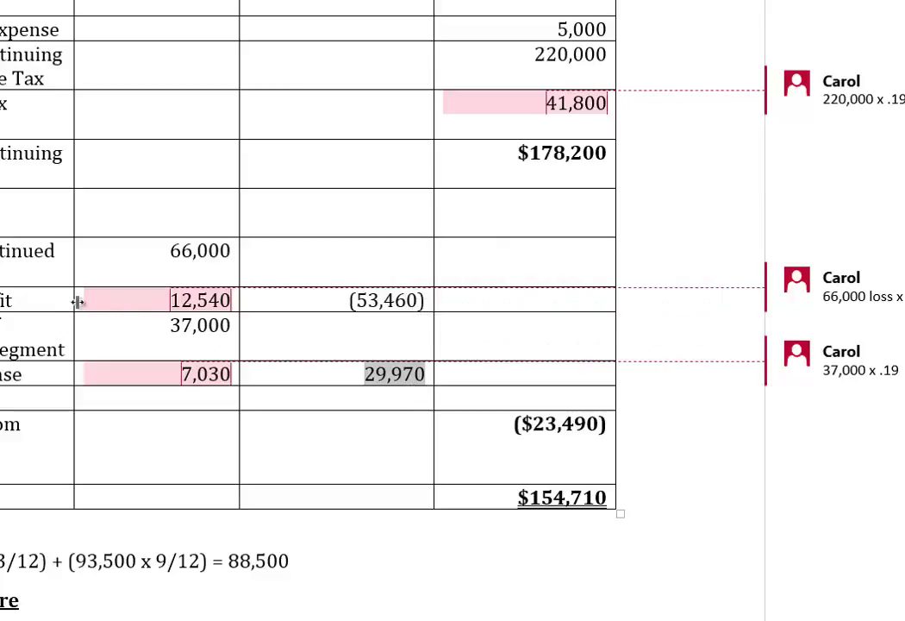
pyautogui.click(61, 281)
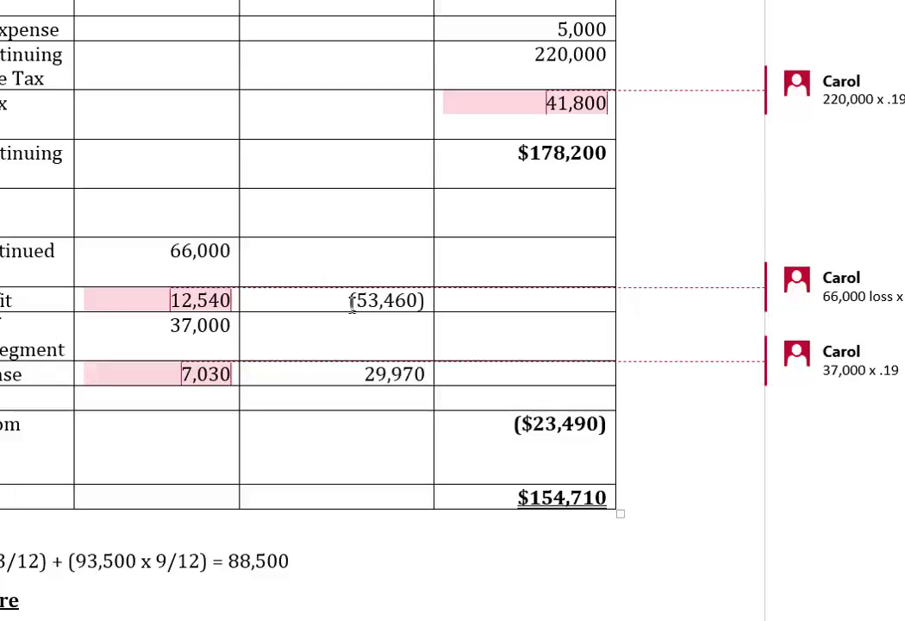
pyautogui.tripleClick(408, 299)
pyautogui.moveTo(362, 371); pyautogui.dragTo(412, 384)
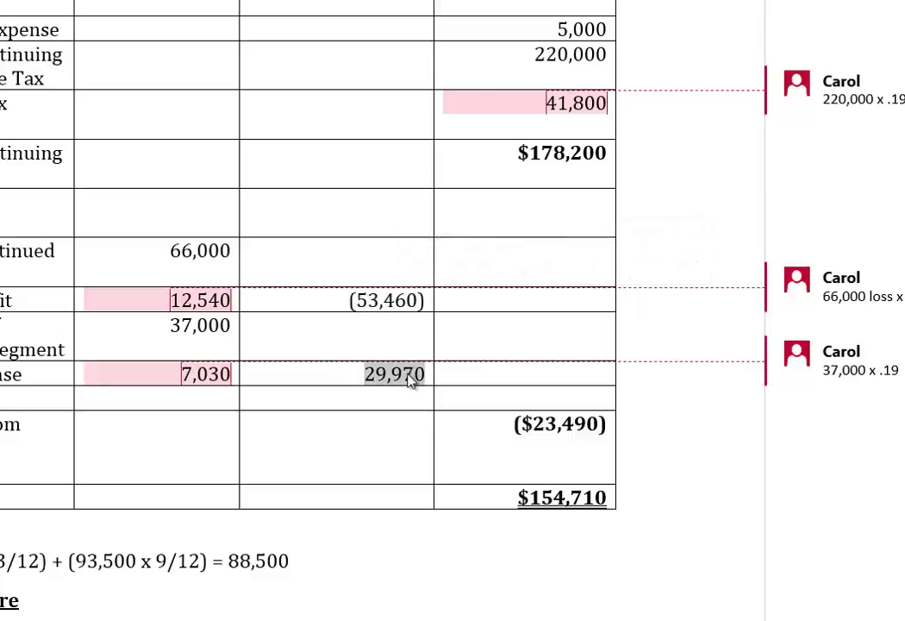
# Add a parenthesised net-of-tax note to the discontinued operations loss label, checking it against the 12,540 tax benefit
pyautogui.click(177, 273)
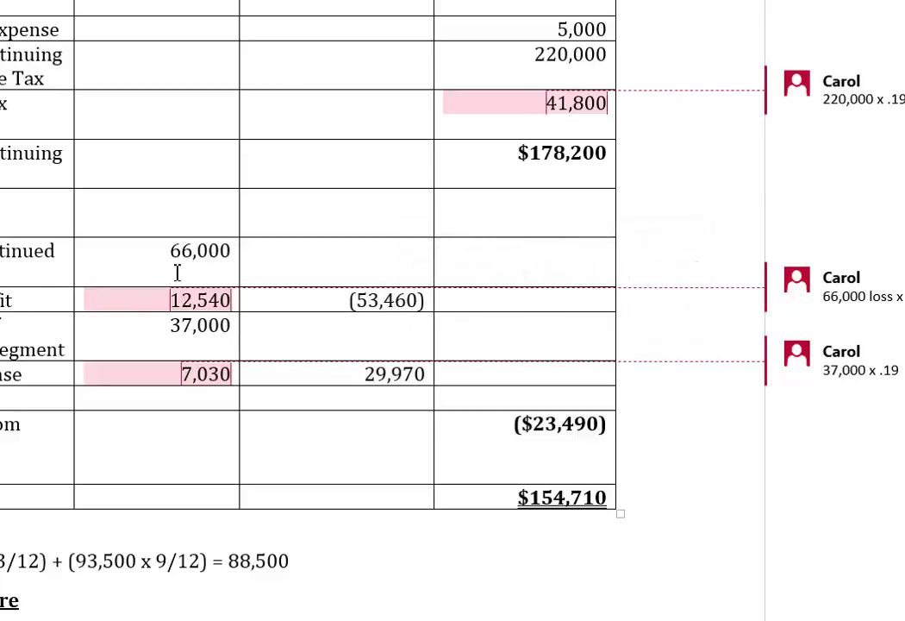
pyautogui.write('t of tax')
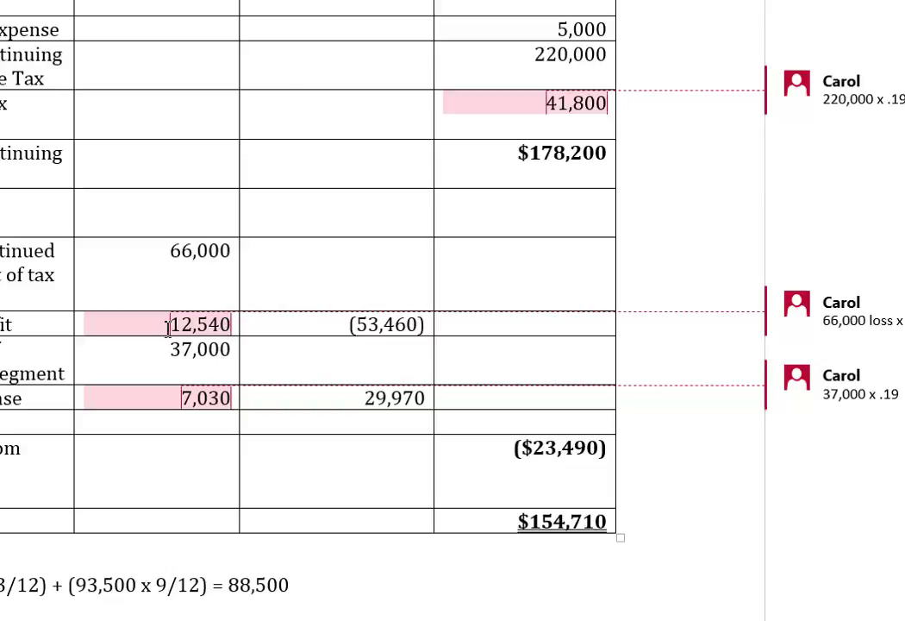
pyautogui.moveTo(171, 326); pyautogui.dragTo(231, 324)
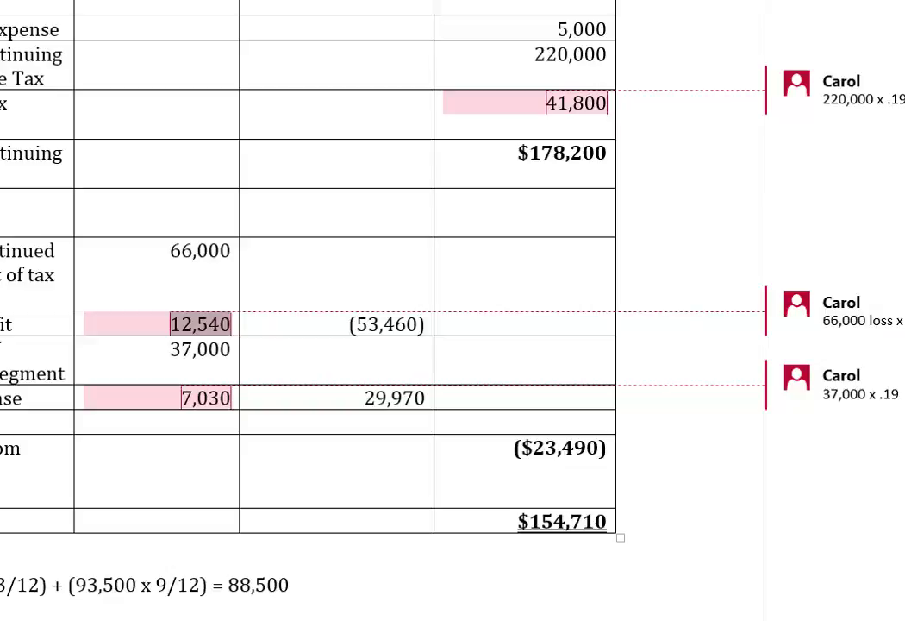
pyautogui.click(398, 309)
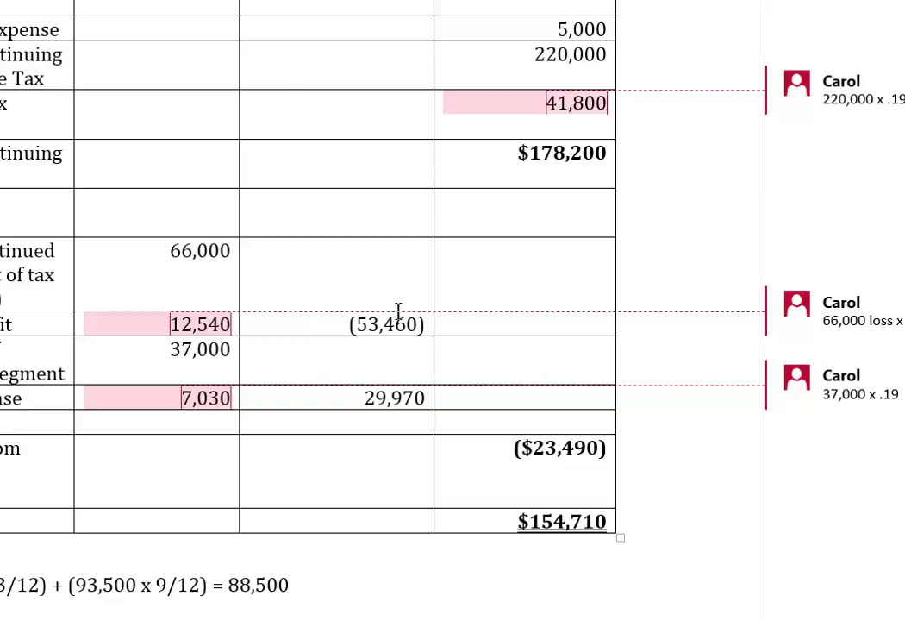
# Add a note ending "expense, 7,030" on a new line of the segment disposal gain label
pyautogui.click(66, 371)
pyautogui.press('Return')
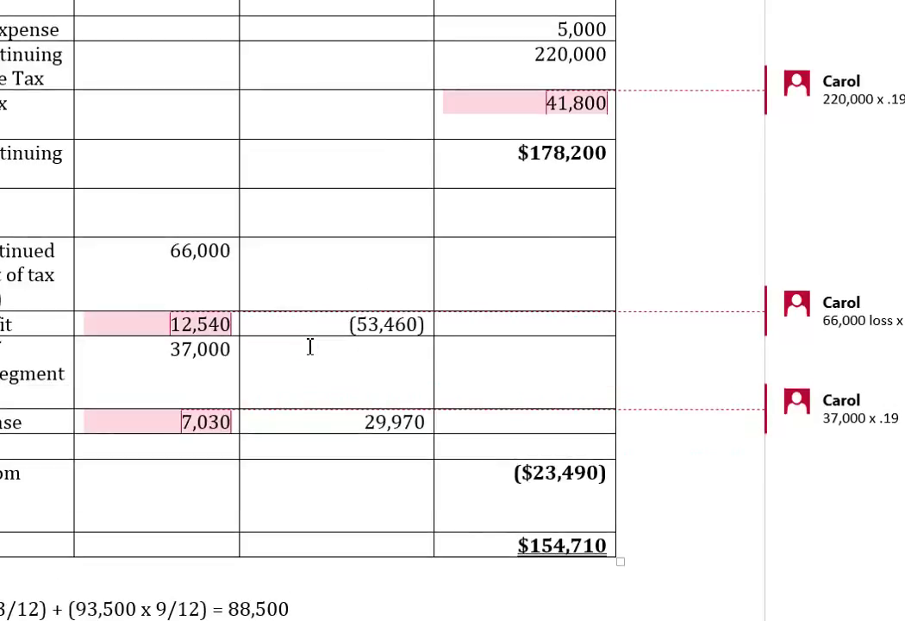
pyautogui.write('expense')
pyautogui.write(',')
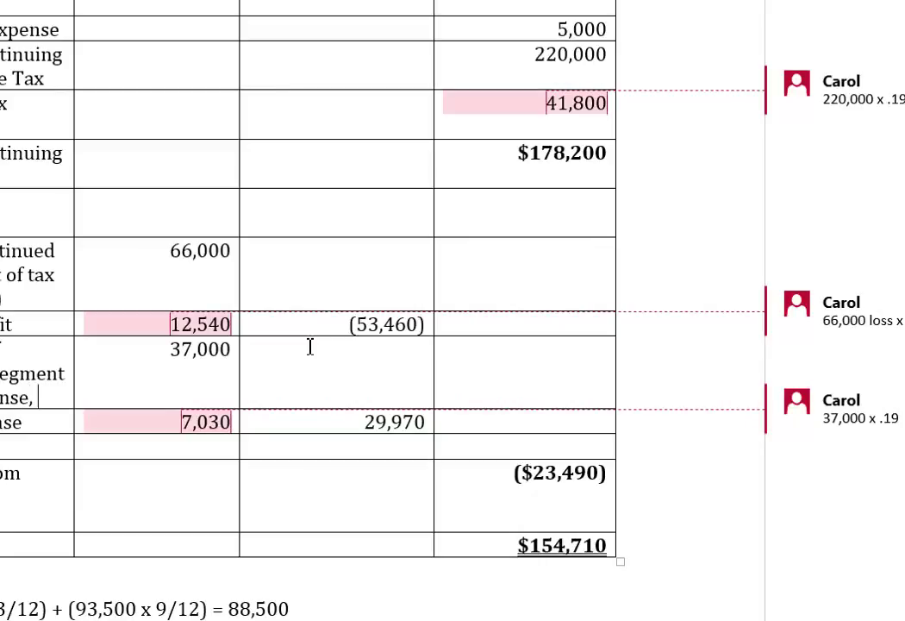
pyautogui.write(' 7,030')
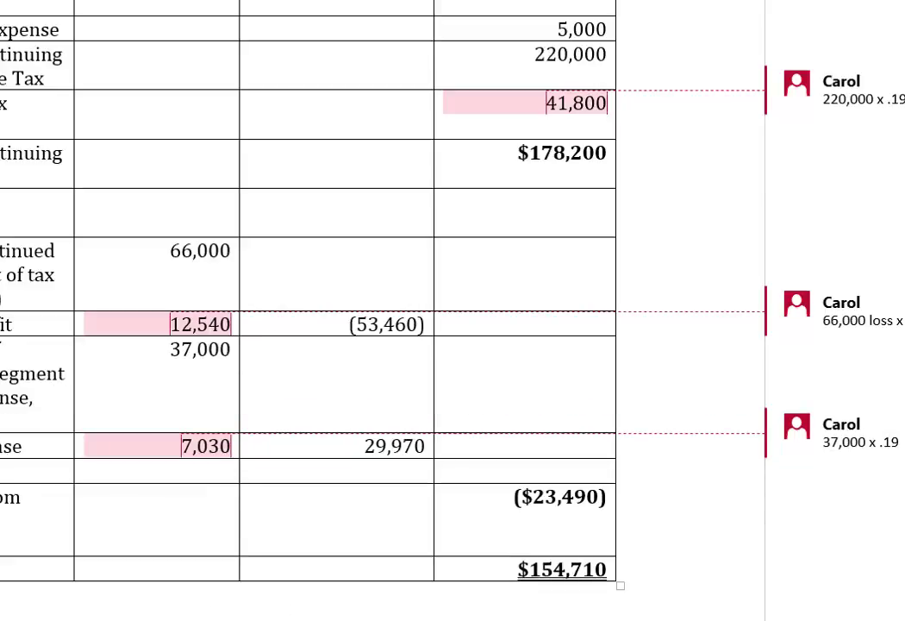
# Check the net-of-tax notes in the loss and gain labels against their tax benefit and tax expense rows
pyautogui.doubleClick(17, 398)
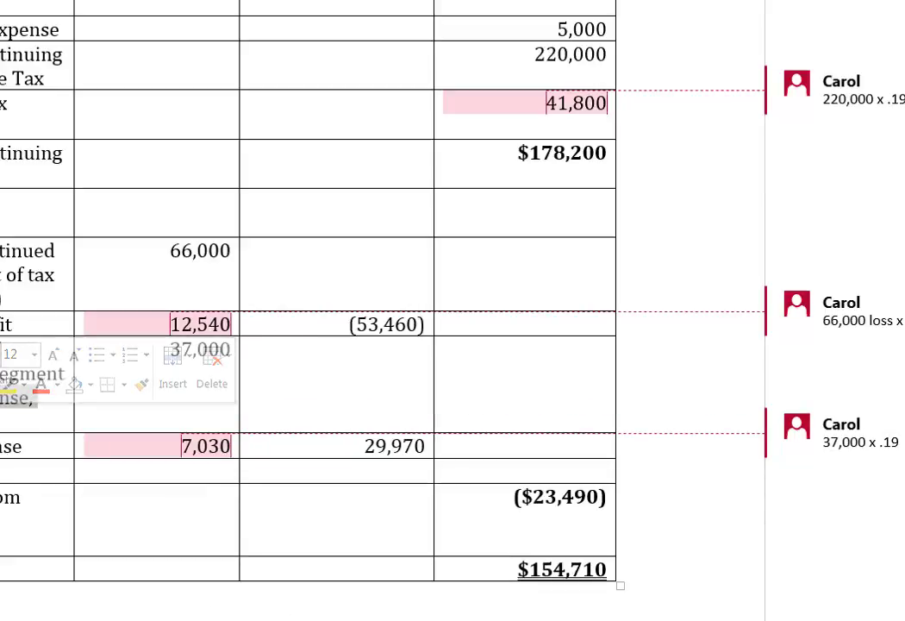
pyautogui.moveTo(59, 274); pyautogui.dragTo(22, 301)
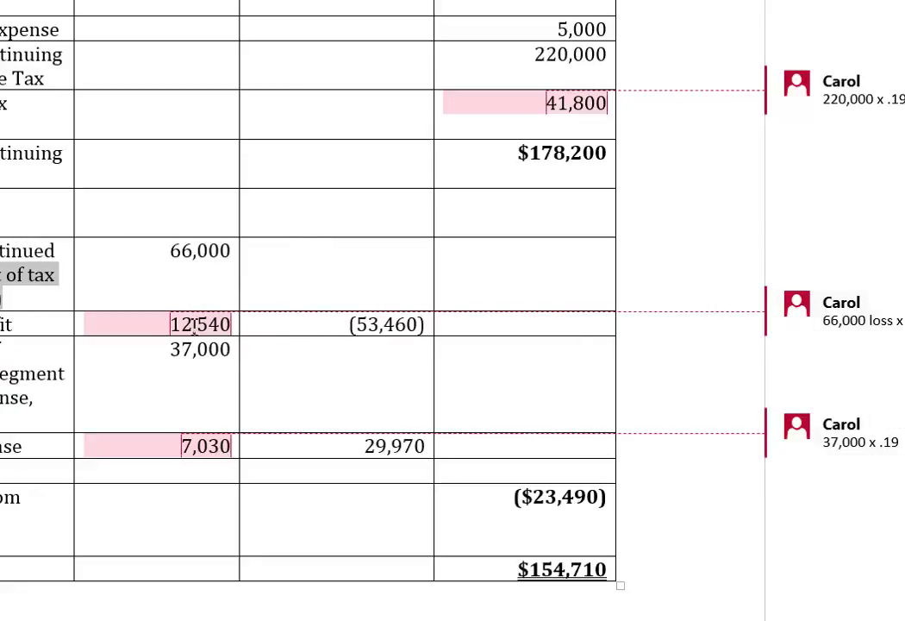
pyautogui.click(210, 421)
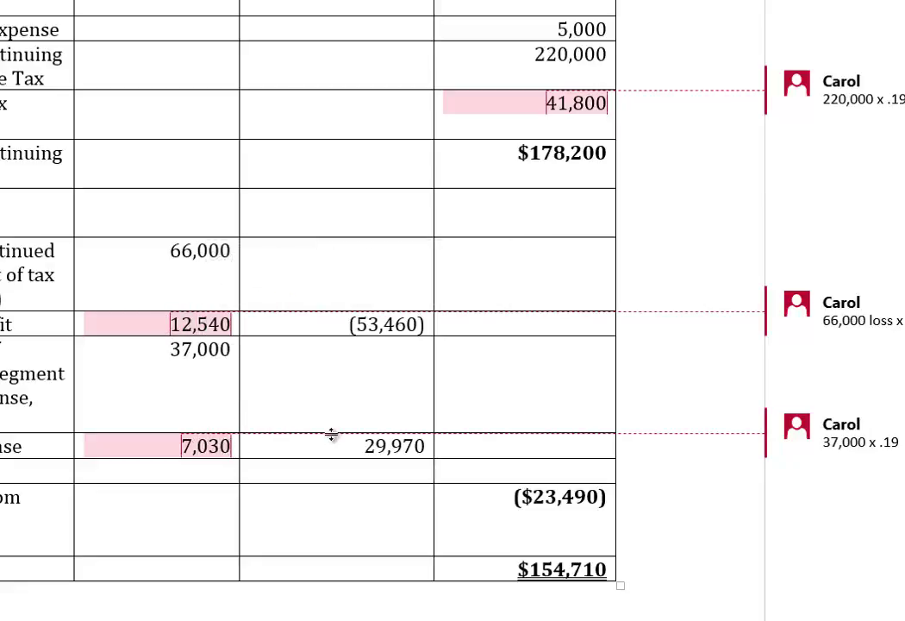
pyautogui.scroll(-1, 332, 431)
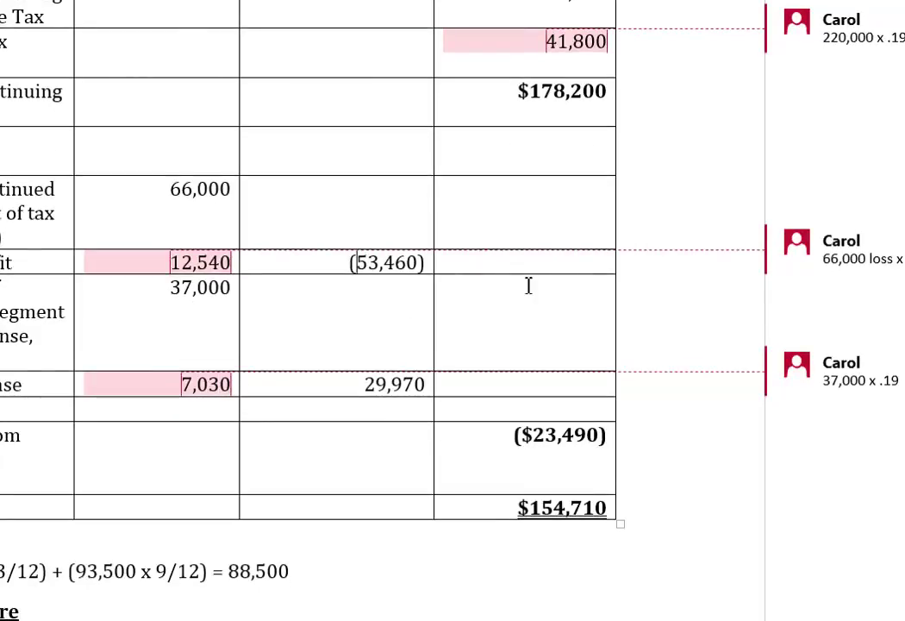
# Review the after-tax loss, gain and their combined amount, and append a note ending "tax)" to the discontinued operations total label
pyautogui.moveTo(352, 262); pyautogui.dragTo(427, 263)
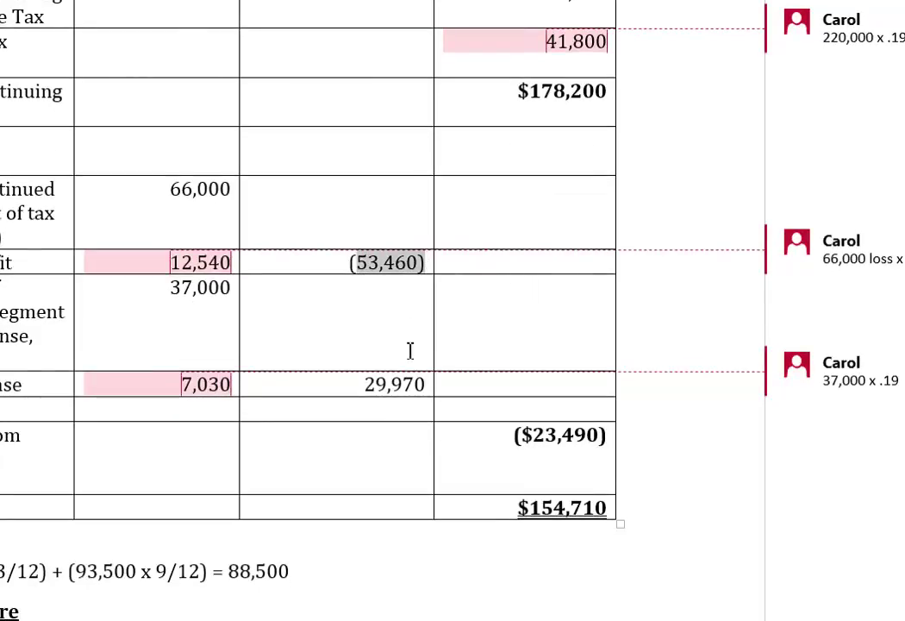
pyautogui.moveTo(365, 383); pyautogui.dragTo(426, 384)
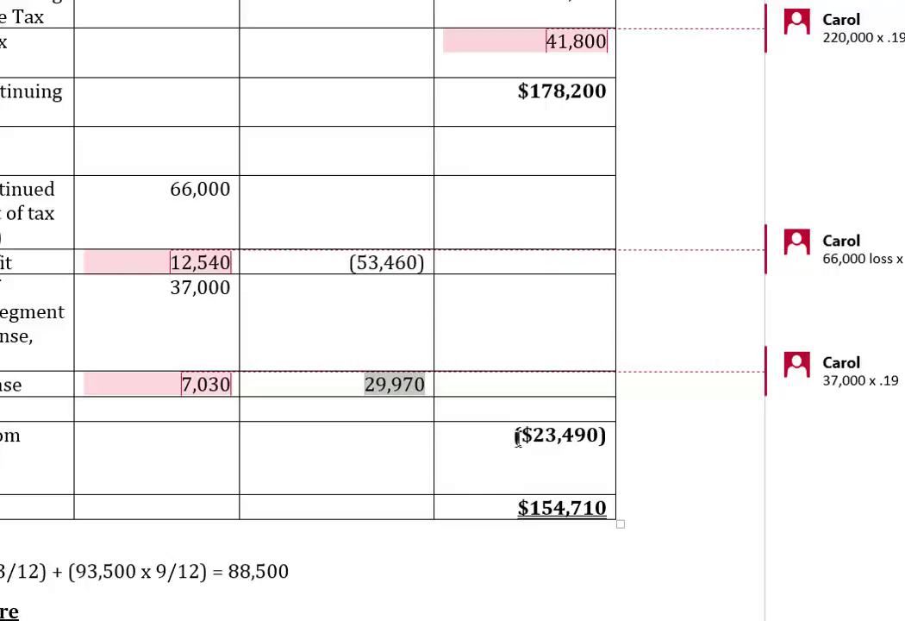
pyautogui.moveTo(516, 438); pyautogui.dragTo(607, 435)
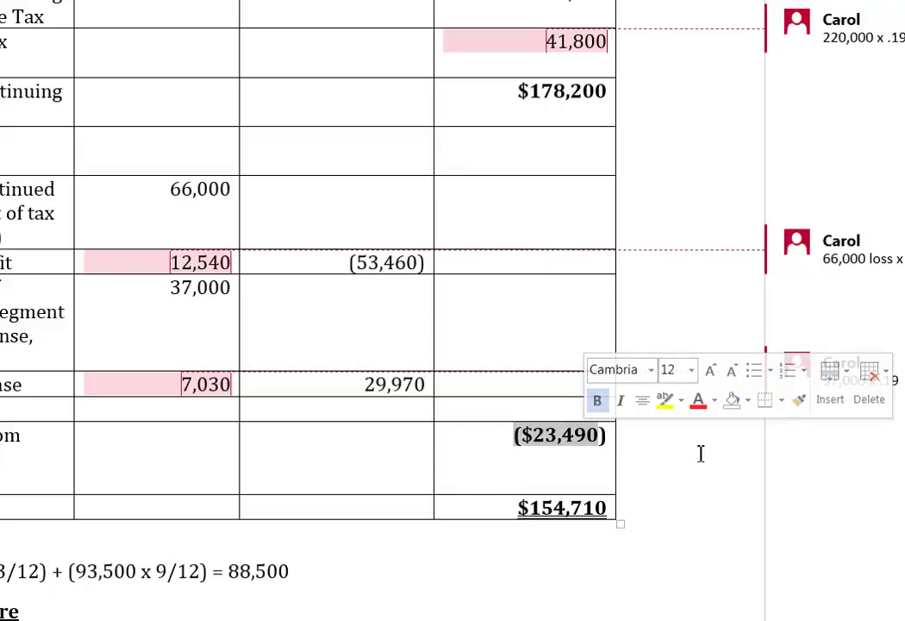
pyautogui.click(222, 431)
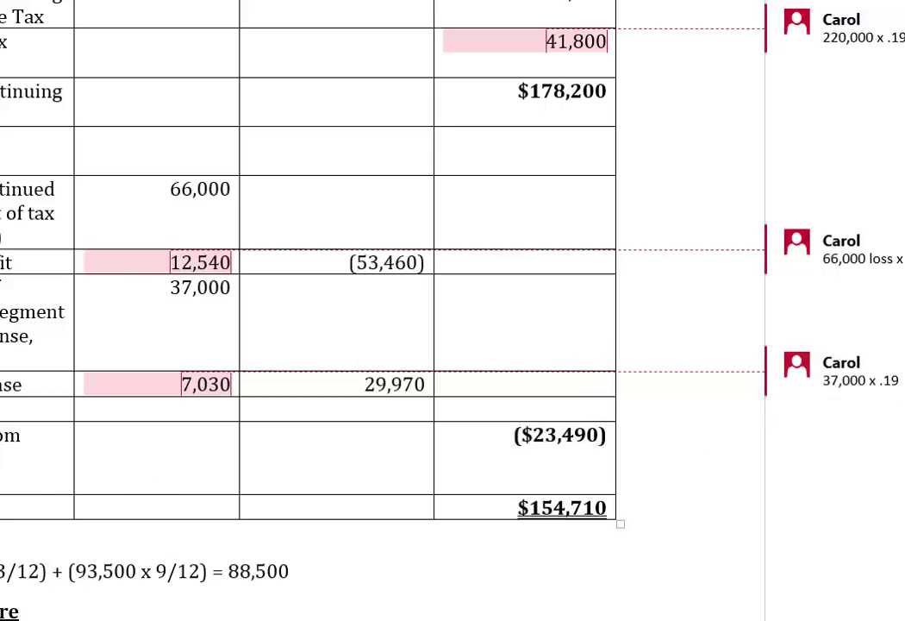
pyautogui.write('tax)')
# Compare the continuing and discontinued operations totals, and add a parenthetical term ending "it)" to the $154,710 bottom-line label
pyautogui.moveTo(529, 91); pyautogui.dragTo(609, 90)
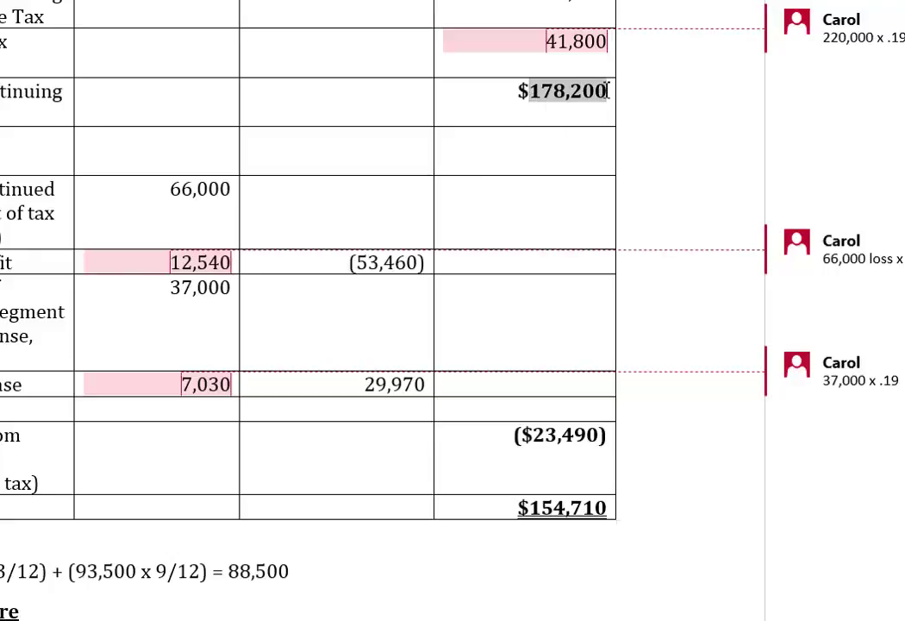
pyautogui.click(558, 434)
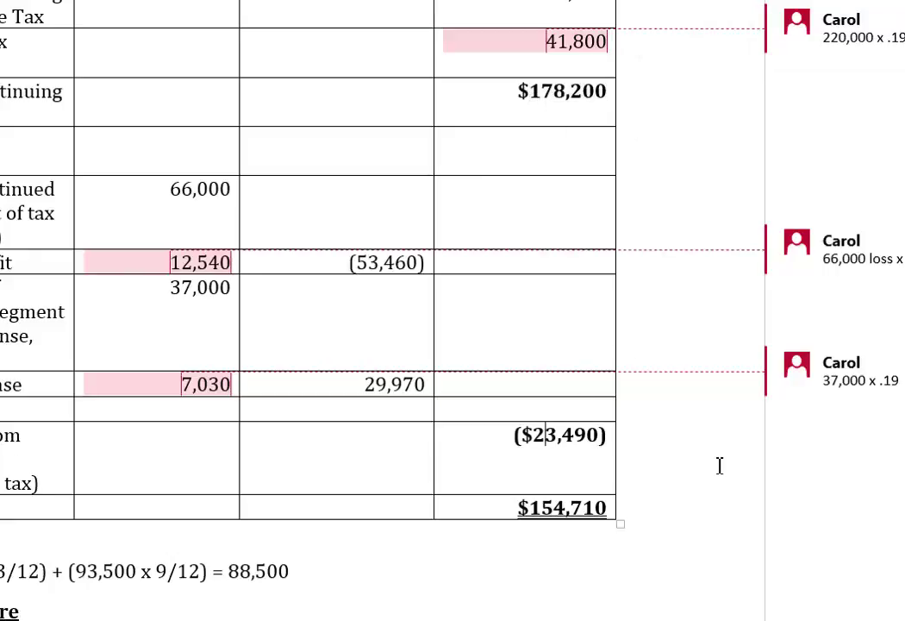
pyautogui.tripleClick(552, 435)
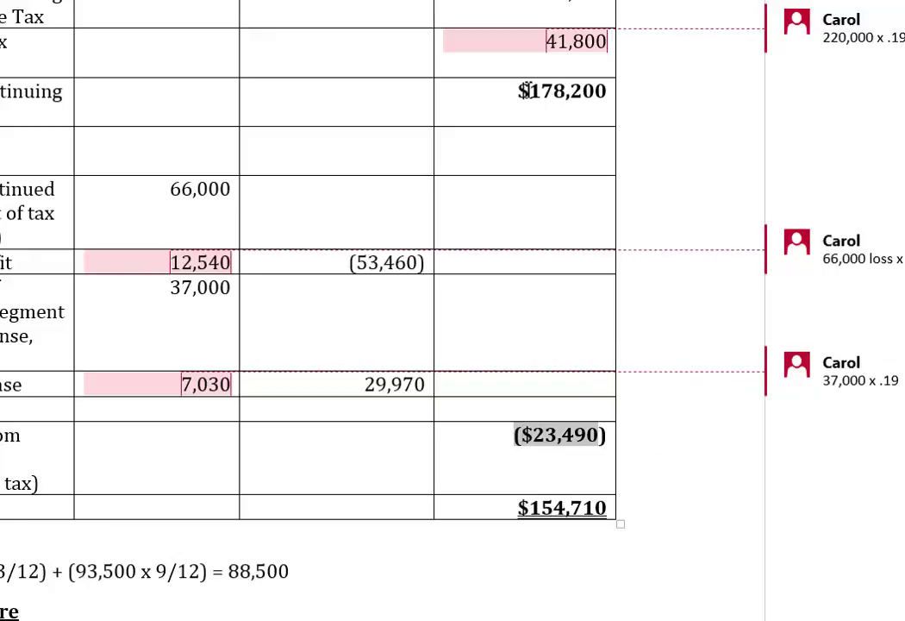
pyautogui.moveTo(529, 91); pyautogui.dragTo(608, 90)
pyautogui.scroll(-1, 647, 377)
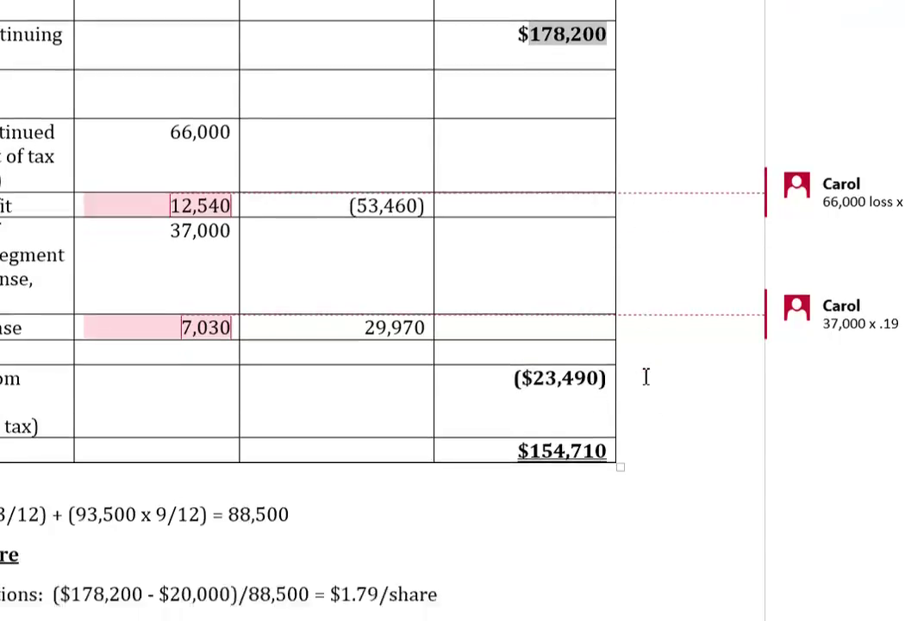
pyautogui.click(5, 443)
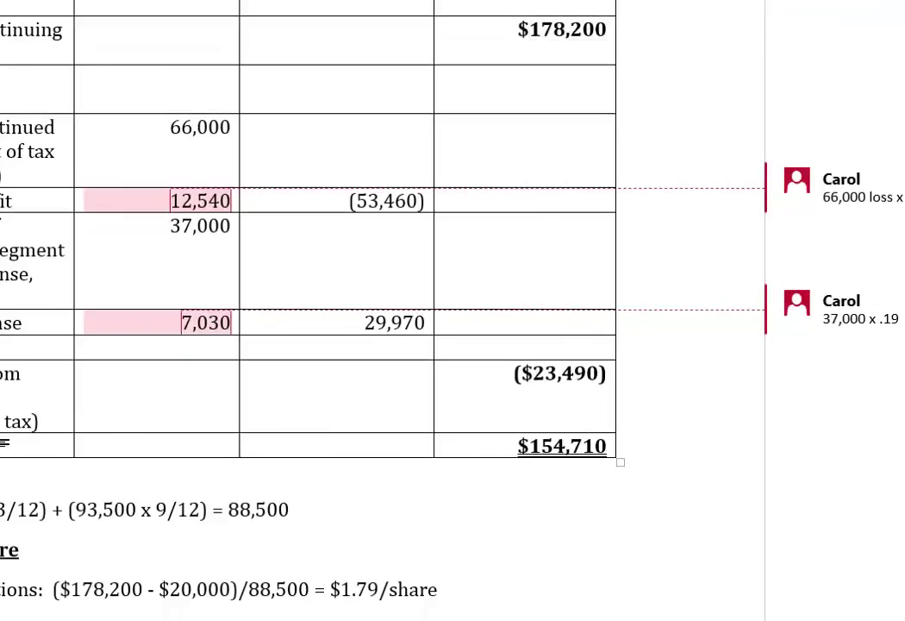
pyautogui.write('it)')
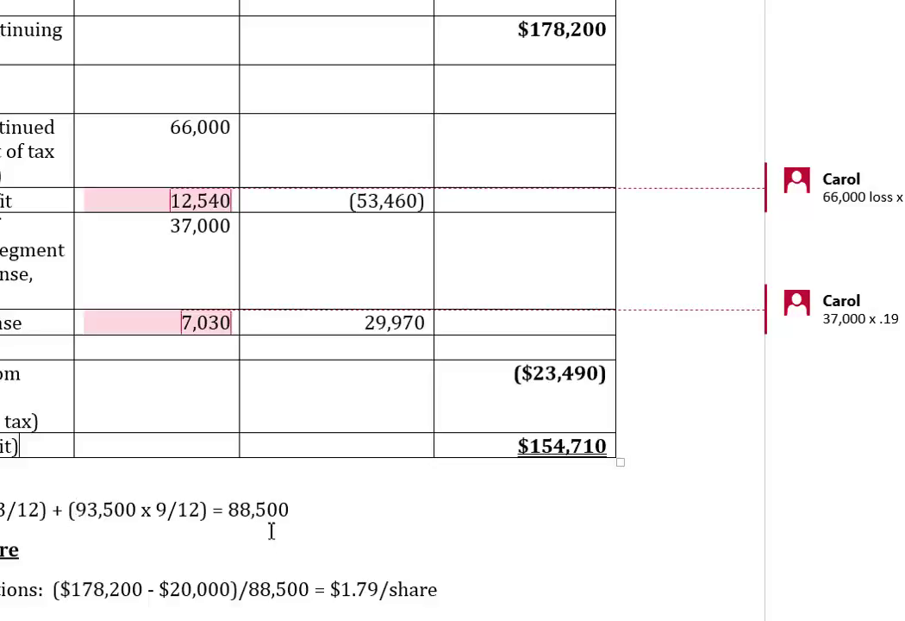
# Examine how the income statement's bottom line follows from the after-tax Income from Continuing Operations
pyautogui.click(529, 446)
pyautogui.click(529, 31)
pyautogui.moveTo(529, 31); pyautogui.dragTo(606, 32)
pyautogui.scroll(2, 686, 131)
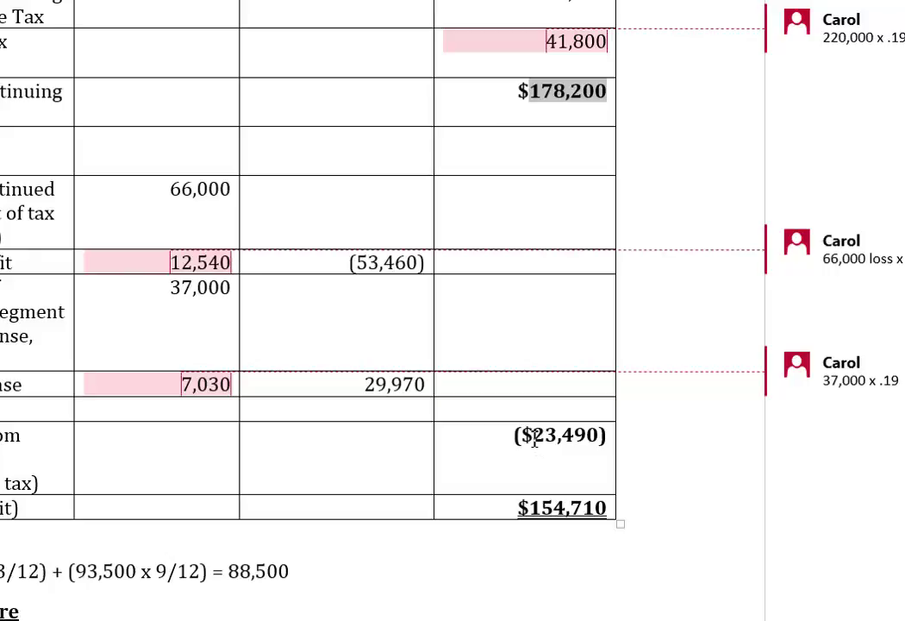
# Review the discontinued operations total and the Net Income line, and highlight the label rows of the discontinued operations section
pyautogui.moveTo(534, 437); pyautogui.dragTo(600, 437)
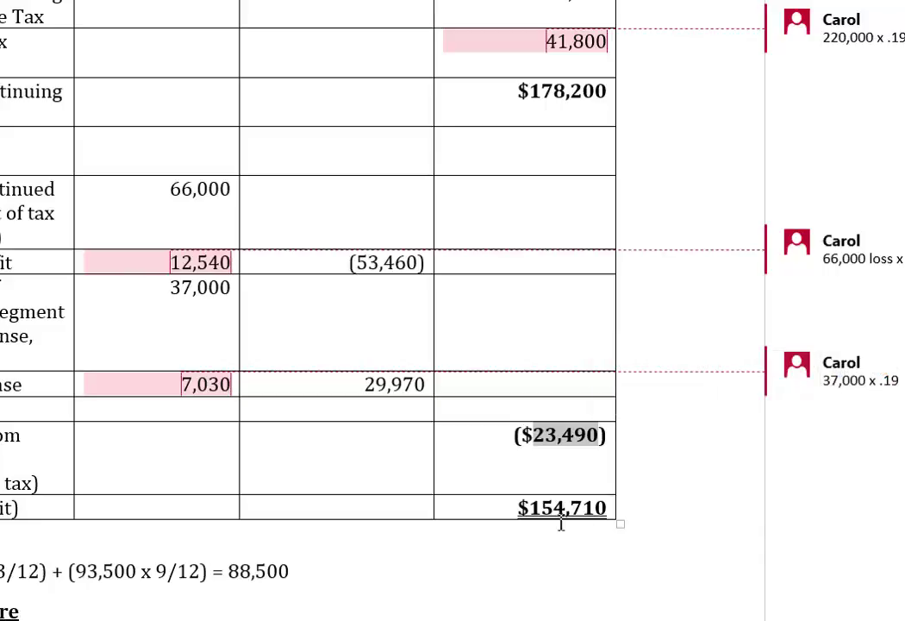
pyautogui.moveTo(529, 509); pyautogui.dragTo(638, 512)
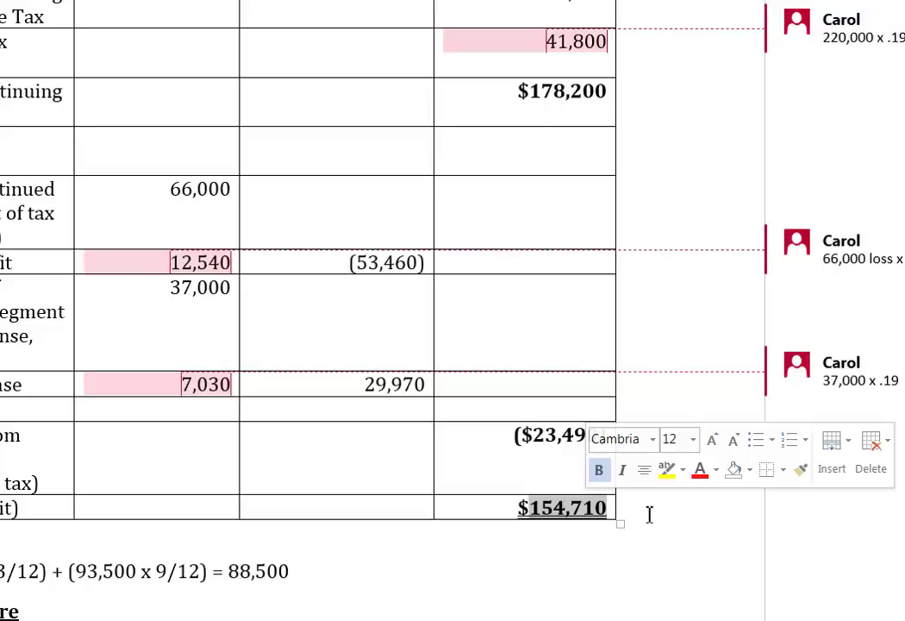
pyautogui.scroll(-1, 650, 515)
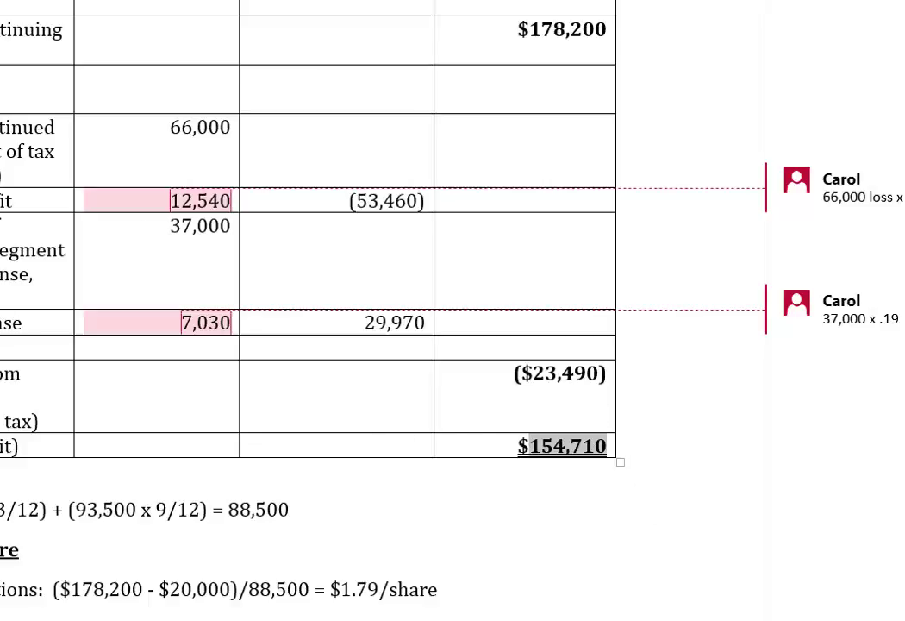
pyautogui.moveTo(39, 86); pyautogui.dragTo(35, 405)
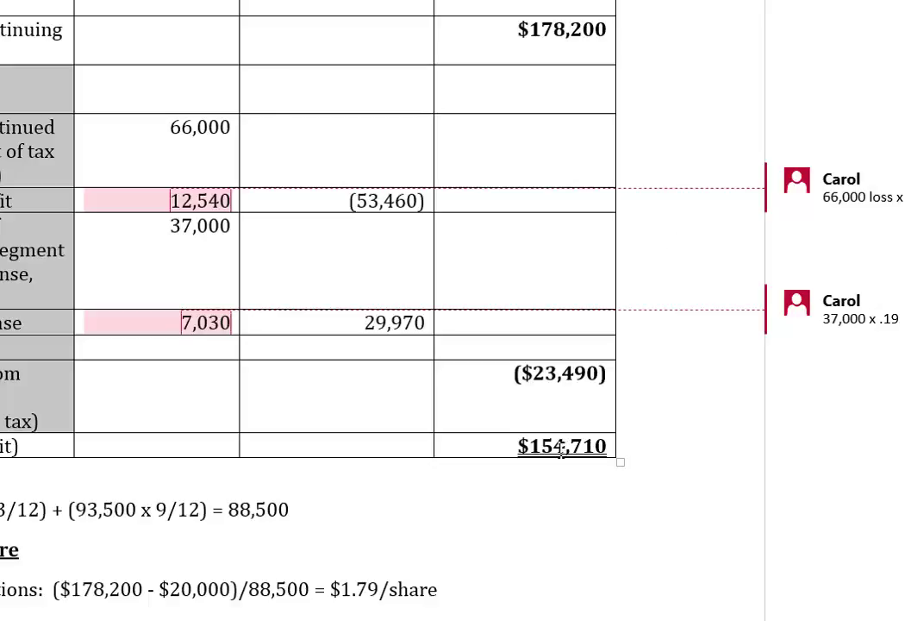
pyautogui.click(424, 414)
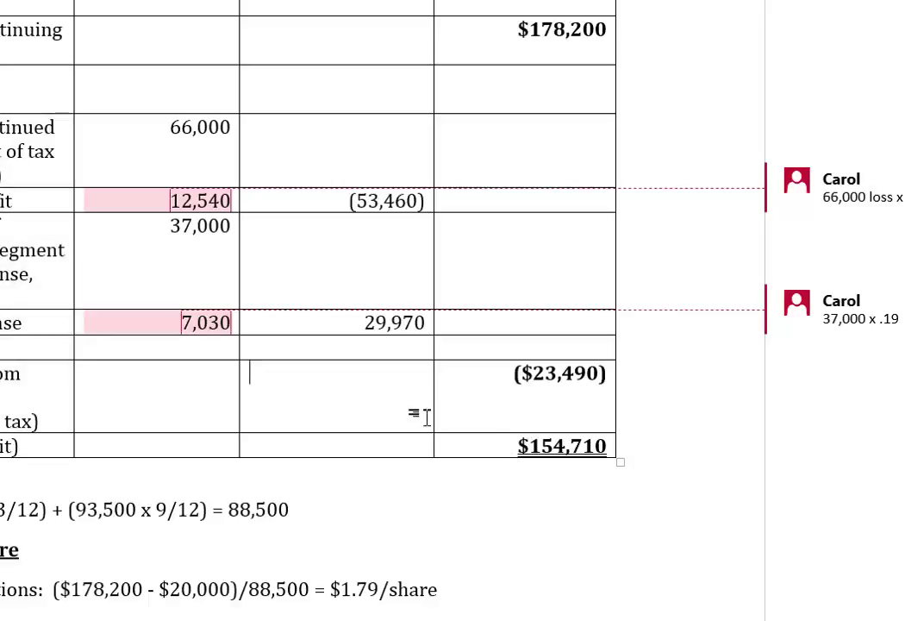
pyautogui.scroll(-1, 426, 418)
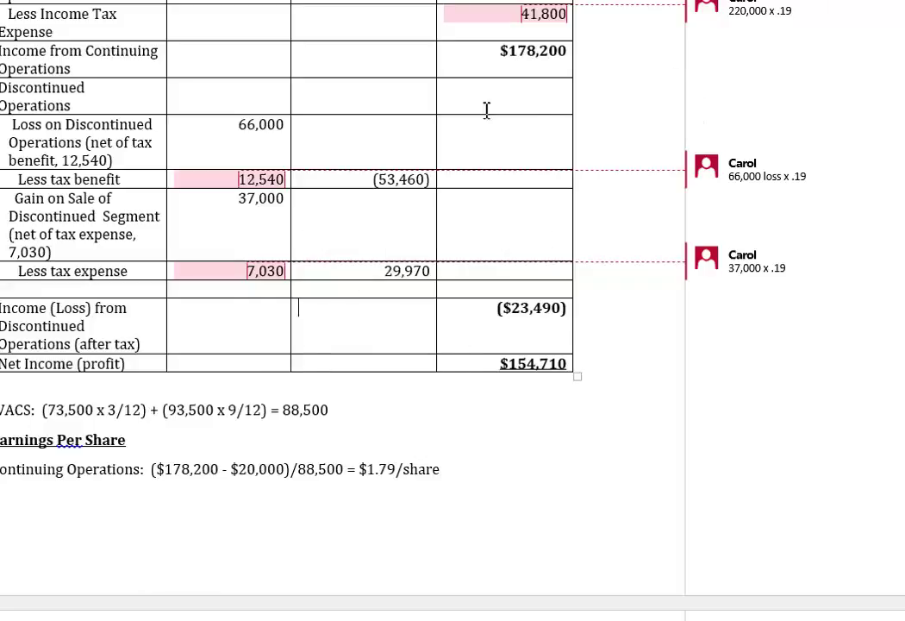
# Check the WACS calculation against the January 1 and April 1 share details in Note 2 of the assignment document
pyautogui.moveTo(4, 414); pyautogui.dragTo(337, 401)
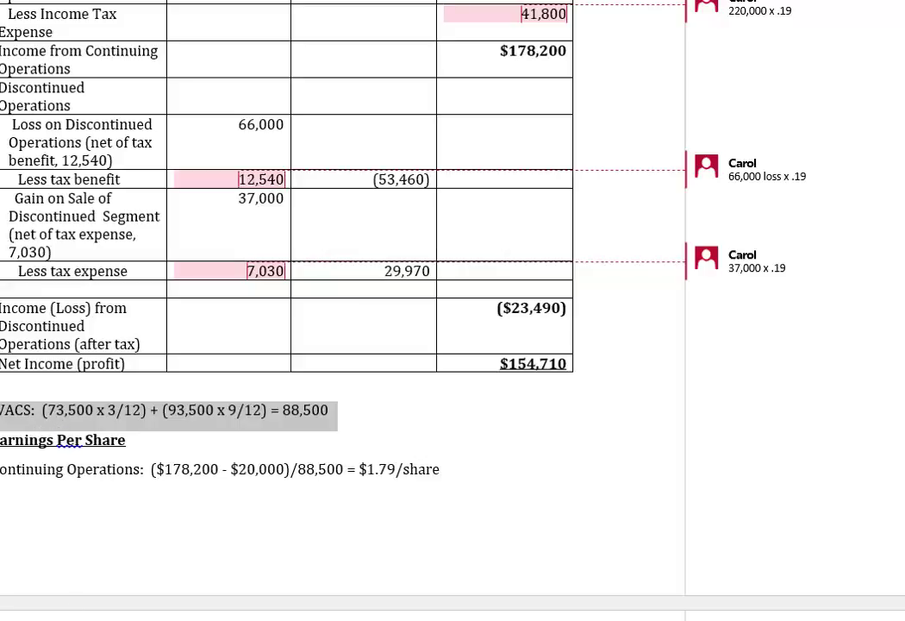
pyautogui.moveTo(181, 619)
pyautogui.click(86, 560)
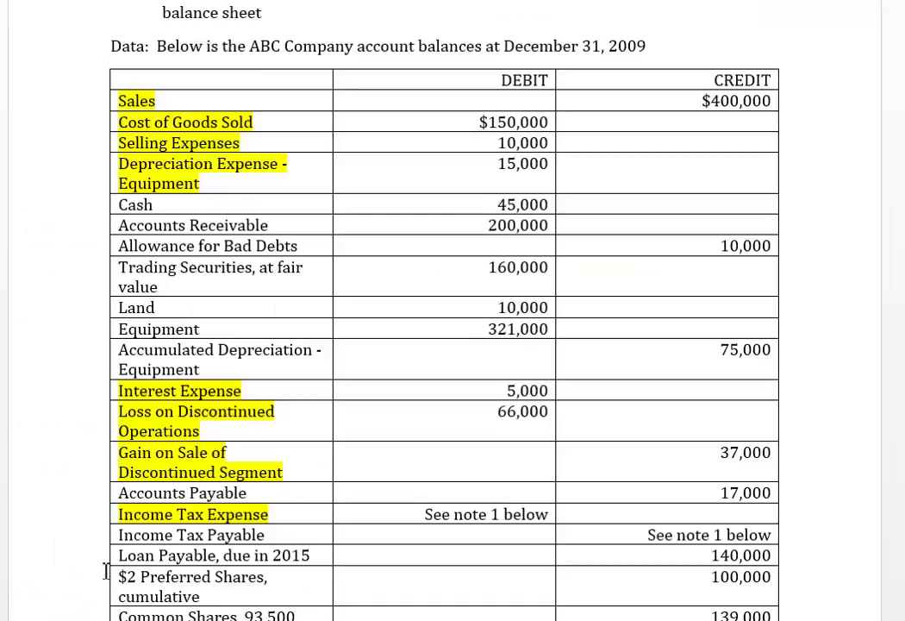
pyautogui.scroll(-2, 317, 451)
pyautogui.scroll(-14, 316, 451)
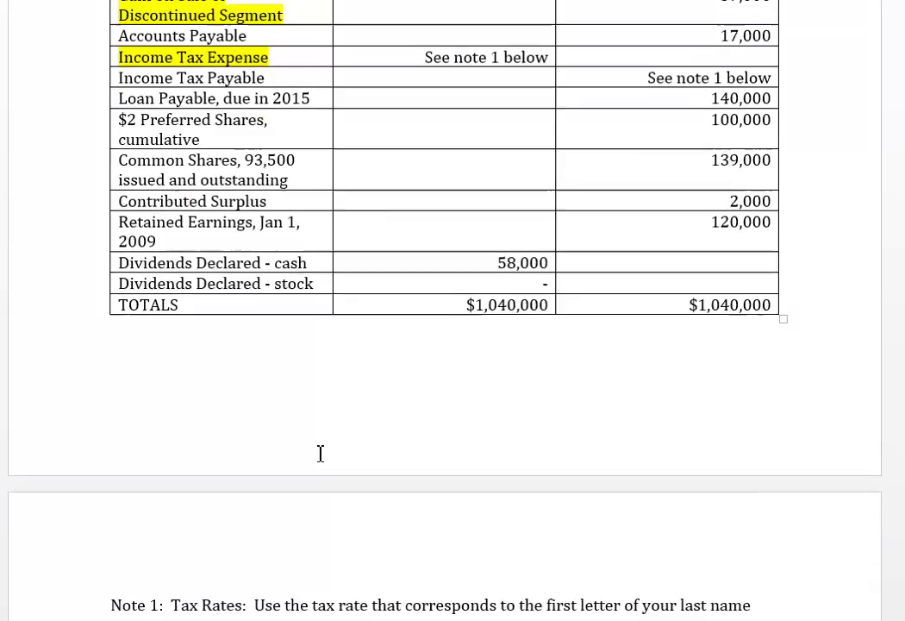
pyautogui.scroll(-5, 320, 453)
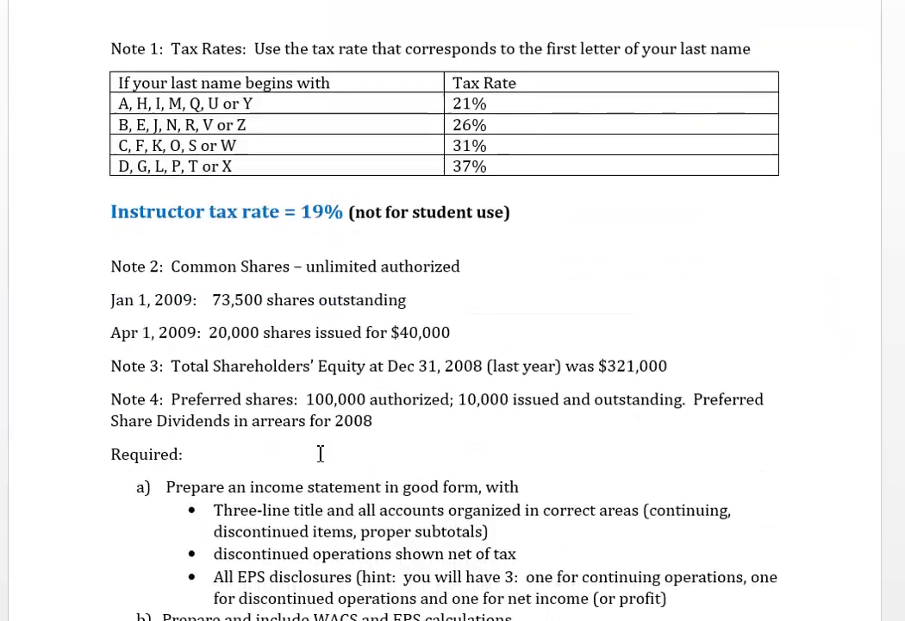
pyautogui.moveTo(213, 285); pyautogui.dragTo(318, 287)
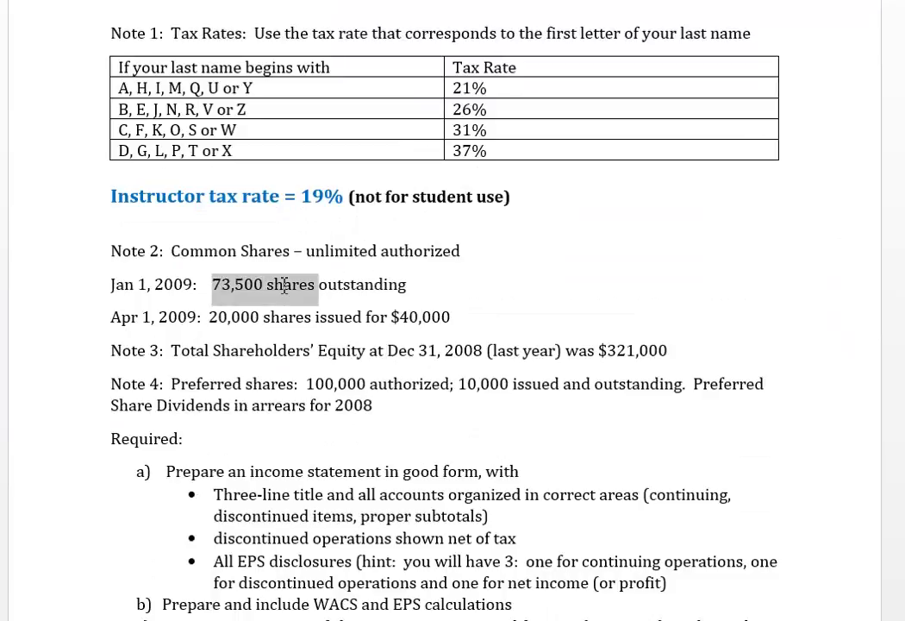
pyautogui.moveTo(112, 286); pyautogui.dragTo(194, 286)
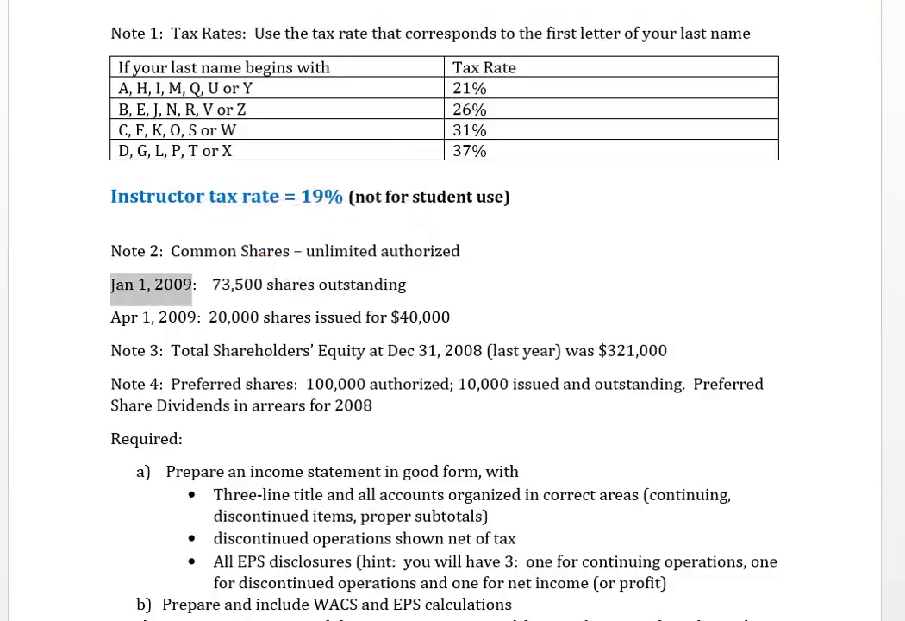
pyautogui.moveTo(181, 616)
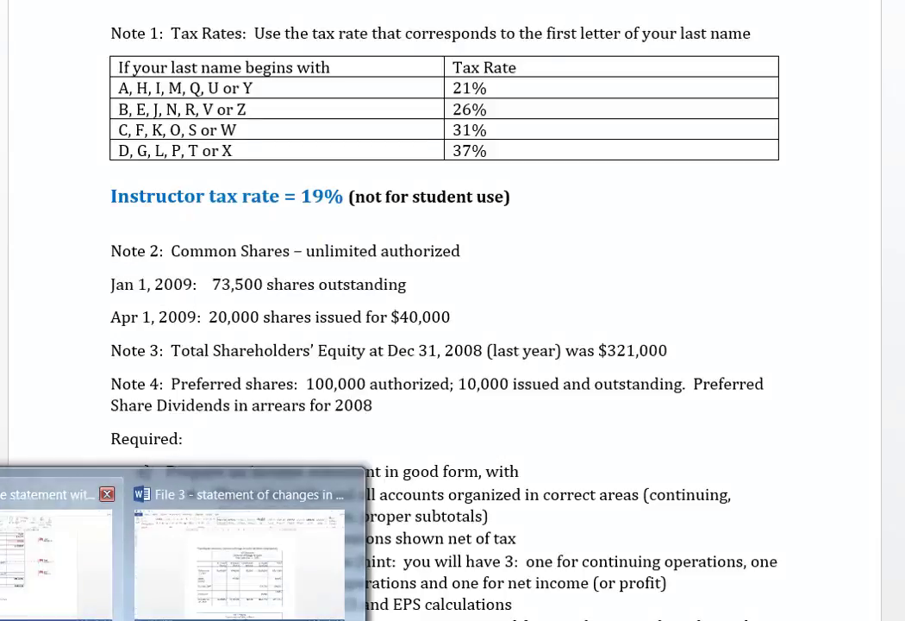
pyautogui.click(52, 552)
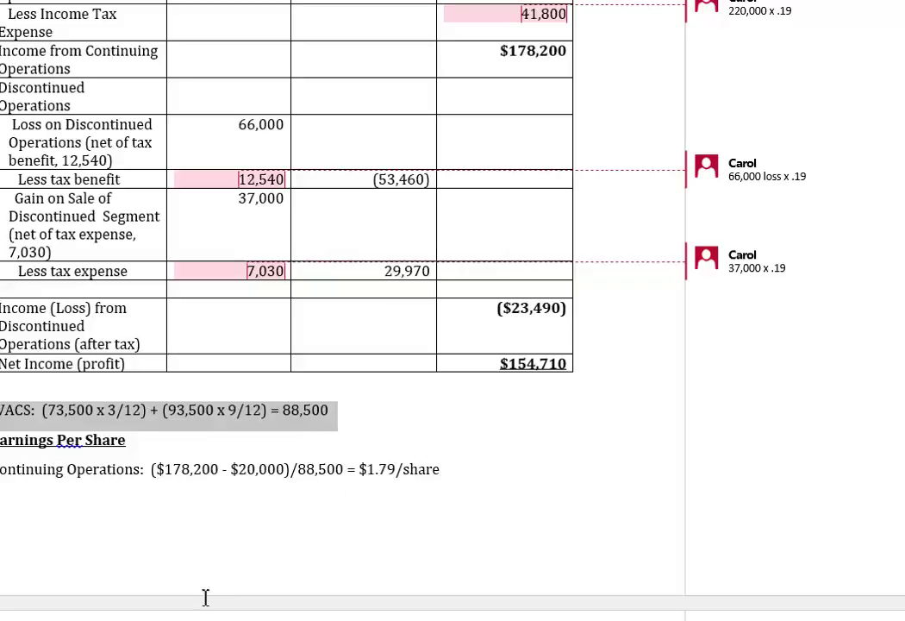
# Indent the Continuing Operations line under Earnings Per Share and trace its $178,200 numerator back to the income statement
pyautogui.click(733, 89)
pyautogui.press('Tab')
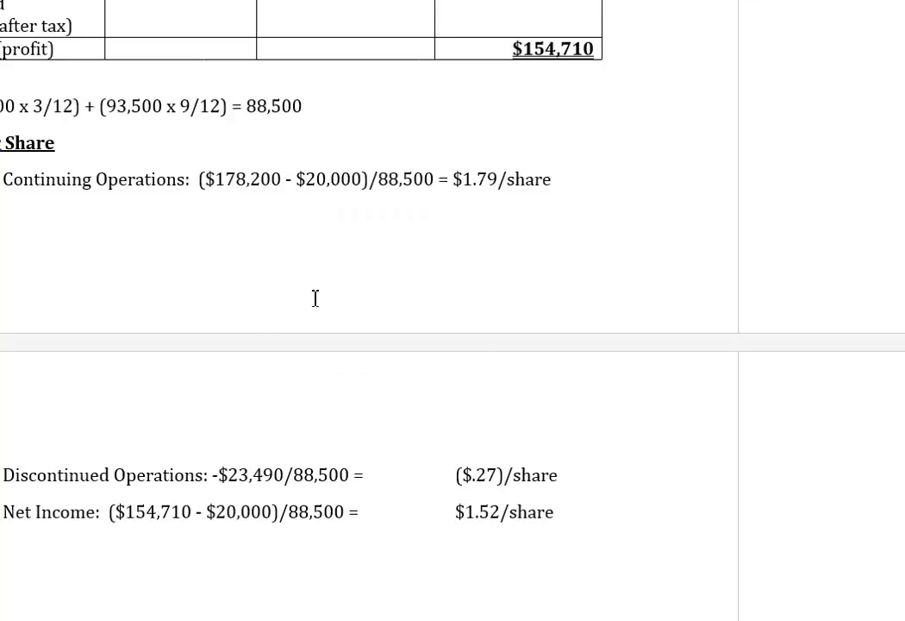
pyautogui.scroll(4, 224, 194)
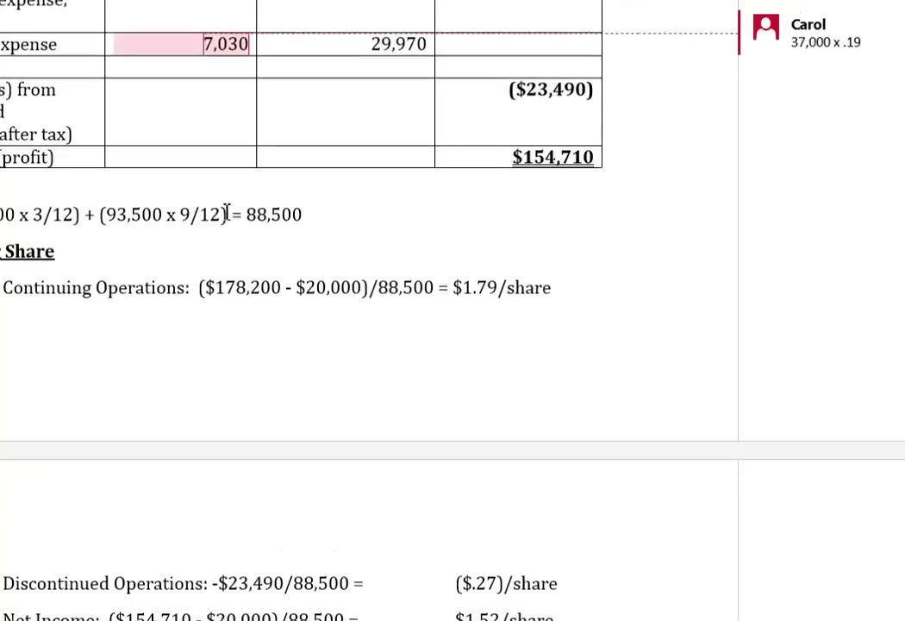
pyautogui.scroll(4, 225, 209)
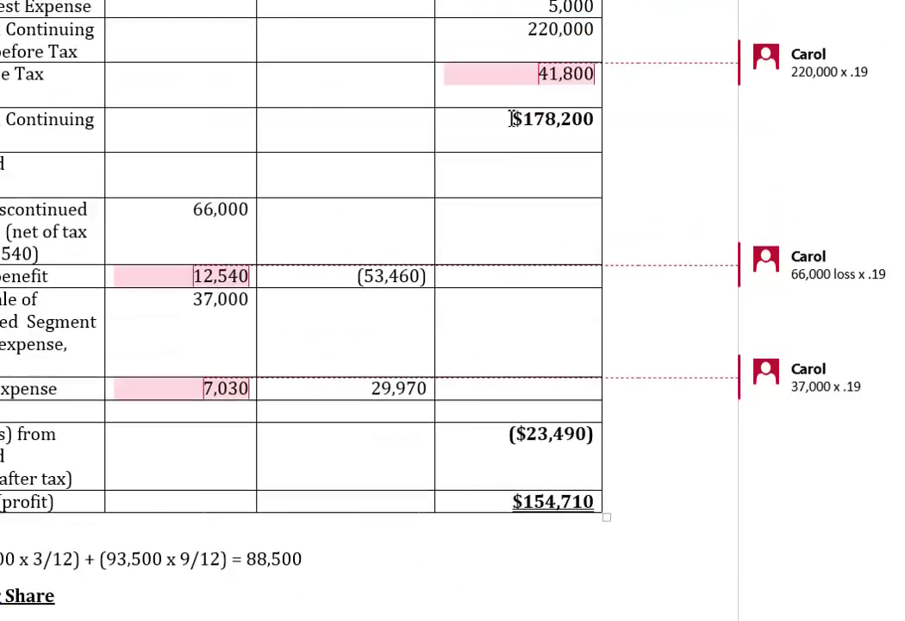
pyautogui.moveTo(515, 119); pyautogui.dragTo(595, 119)
pyautogui.scroll(-3, 590, 135)
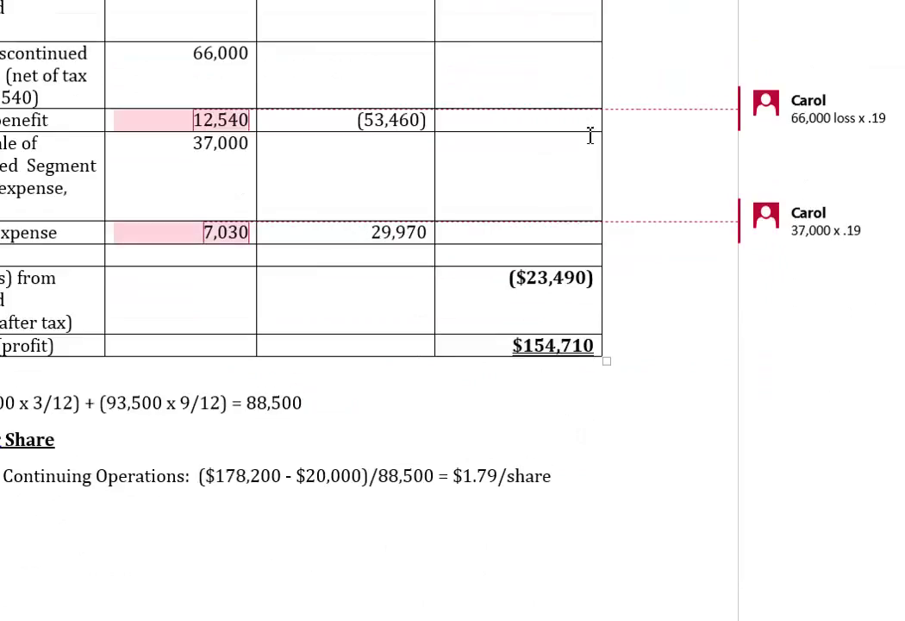
pyautogui.scroll(-2, 411, 439)
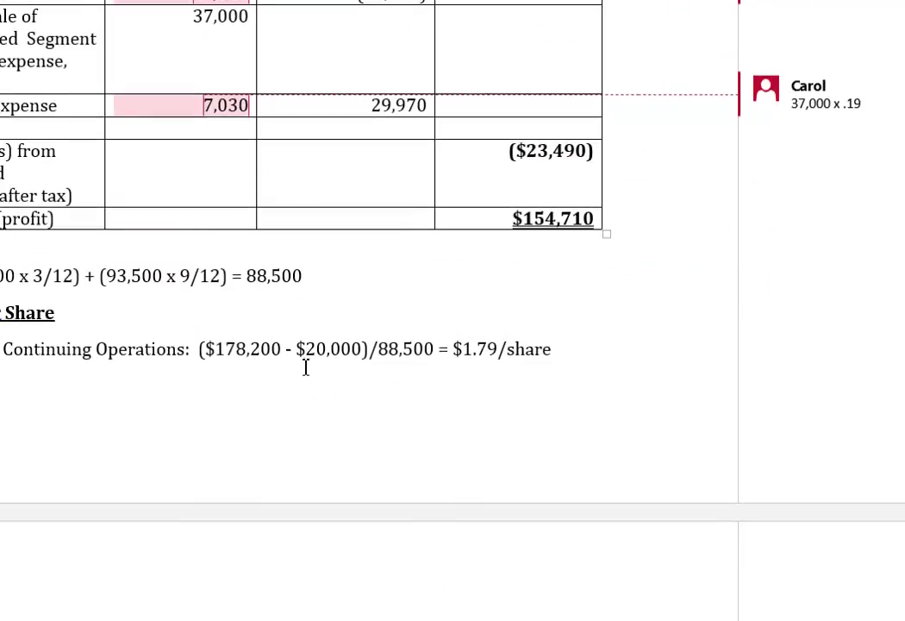
# Check the $20,000 deduction in the continuing operations EPS against Note 4 and the $2 cumulative preferred shares in the assignment document
pyautogui.moveTo(306, 350); pyautogui.dragTo(361, 354)
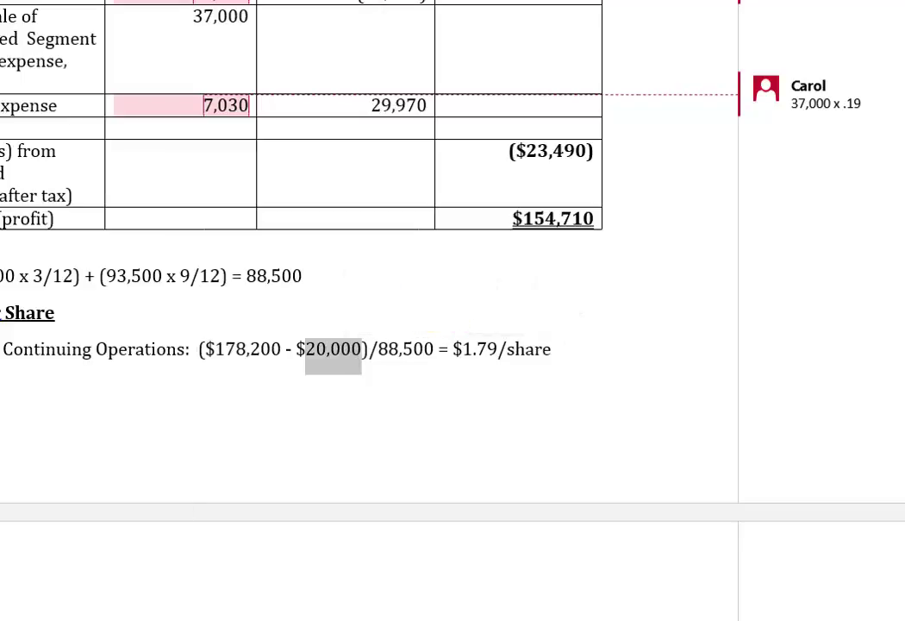
pyautogui.click(182, 620)
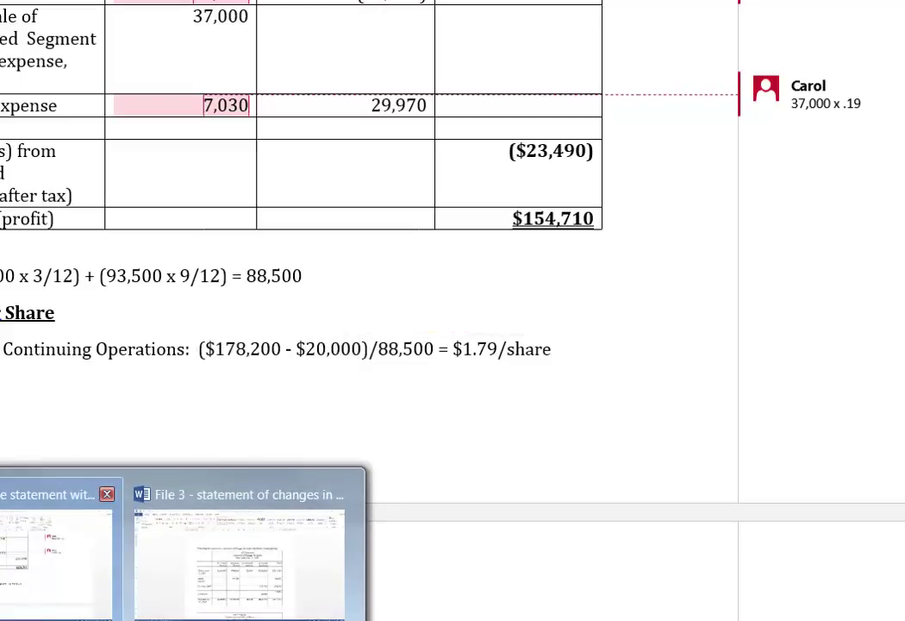
pyautogui.click(24, 554)
pyautogui.scroll(-2, 259, 380)
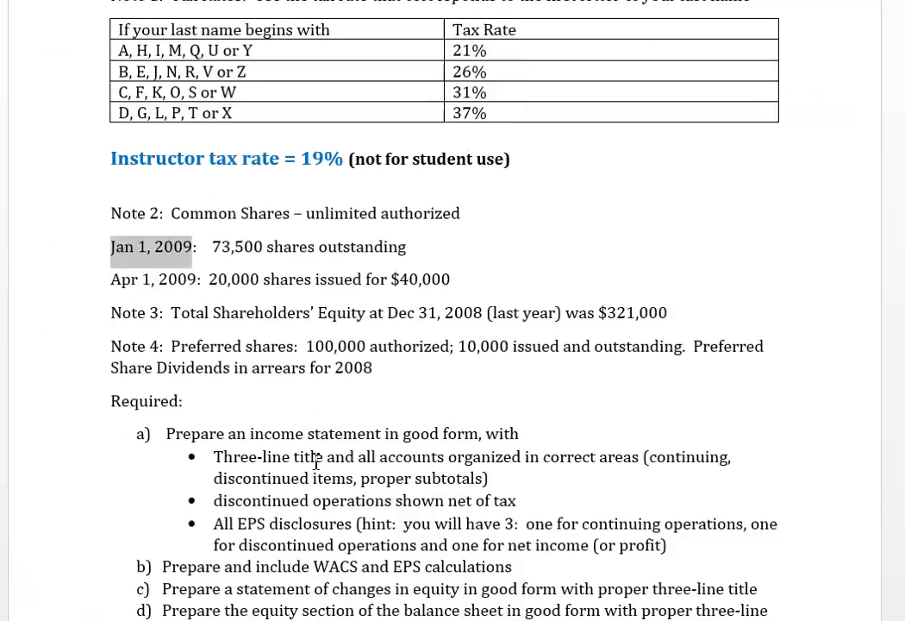
pyautogui.click(263, 336)
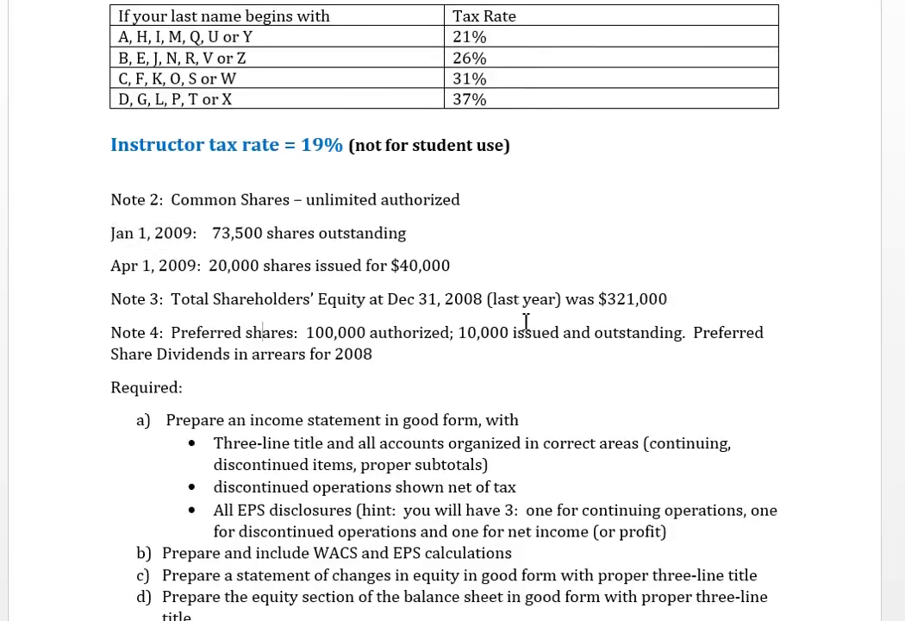
pyautogui.click(480, 336)
pyautogui.click(231, 360)
pyautogui.scroll(15, 233, 362)
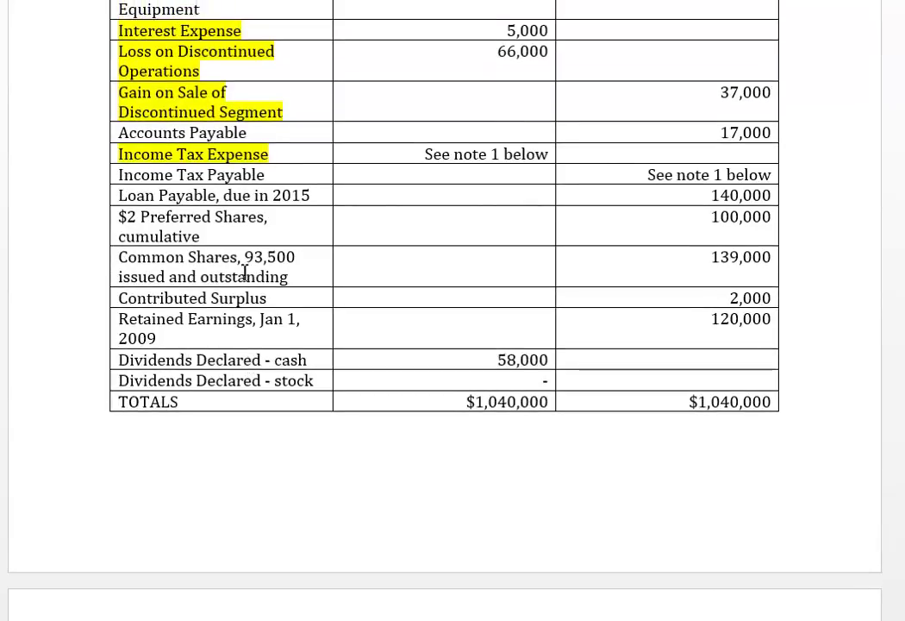
pyautogui.scroll(-10, 194, 259)
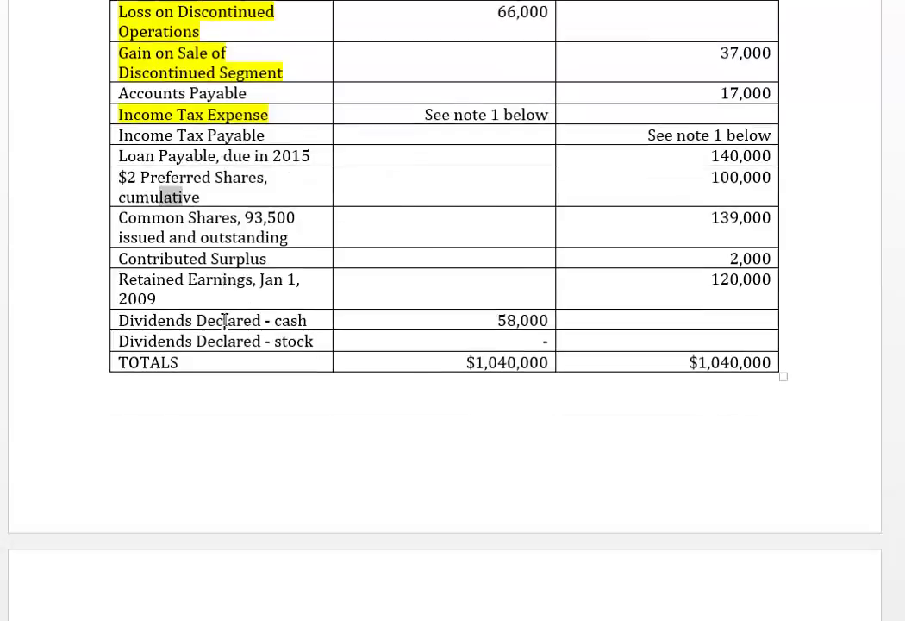
pyautogui.scroll(-2, 245, 418)
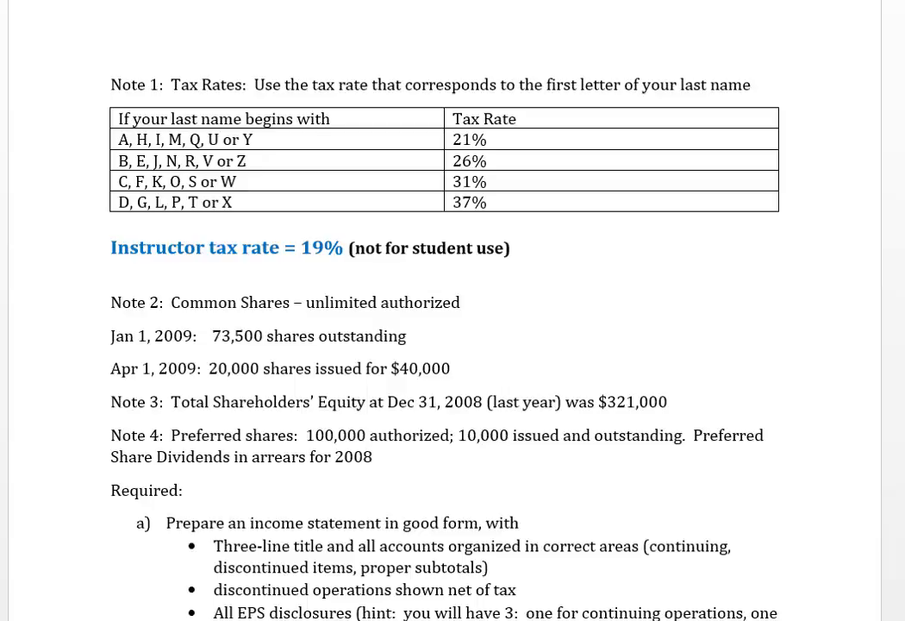
pyautogui.moveTo(173, 617)
# Return to the income statement, add a comment on the 20,000 starting "Current year entitle", and review the line's 88,500 divisor and per-share result
pyautogui.click(53, 586)
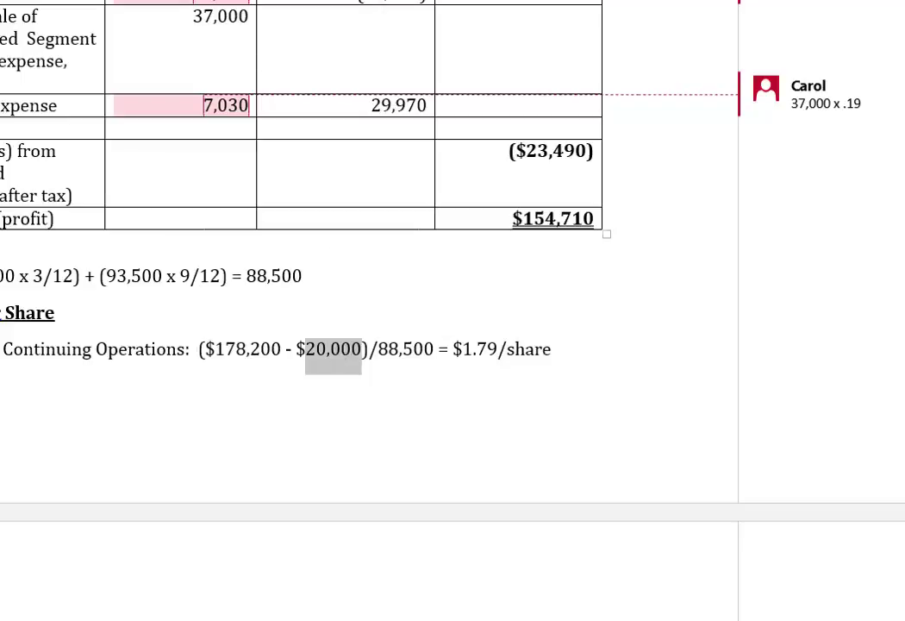
pyautogui.hotkey('ctrl', 'alt', 'm')
pyautogui.write('Current yea')
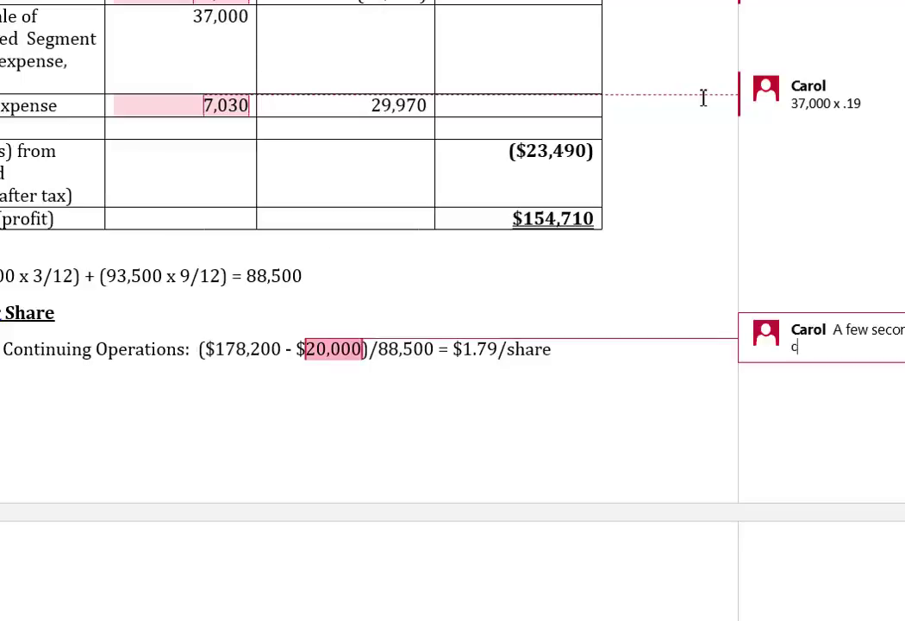
pyautogui.write('r entitle')
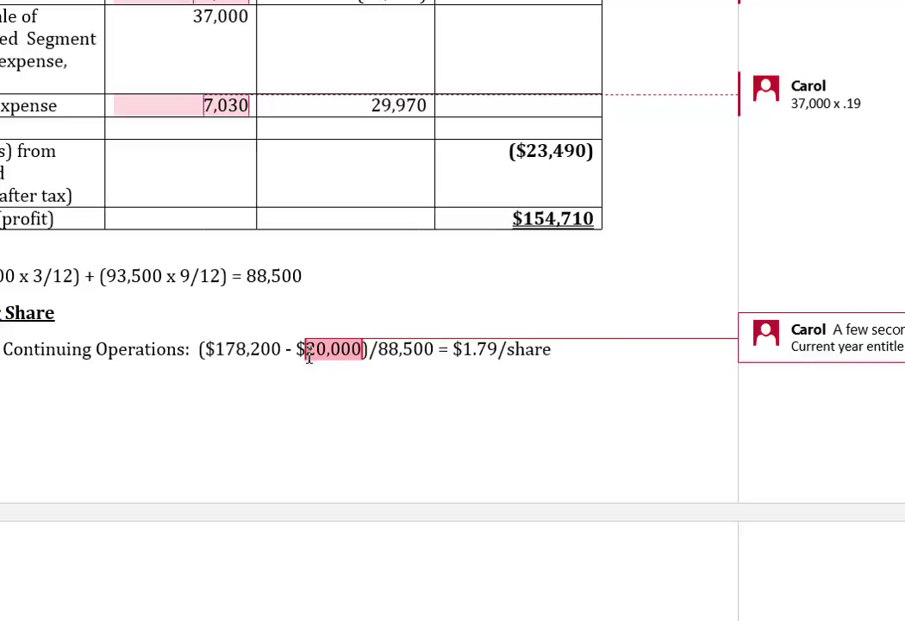
pyautogui.doubleClick(427, 358)
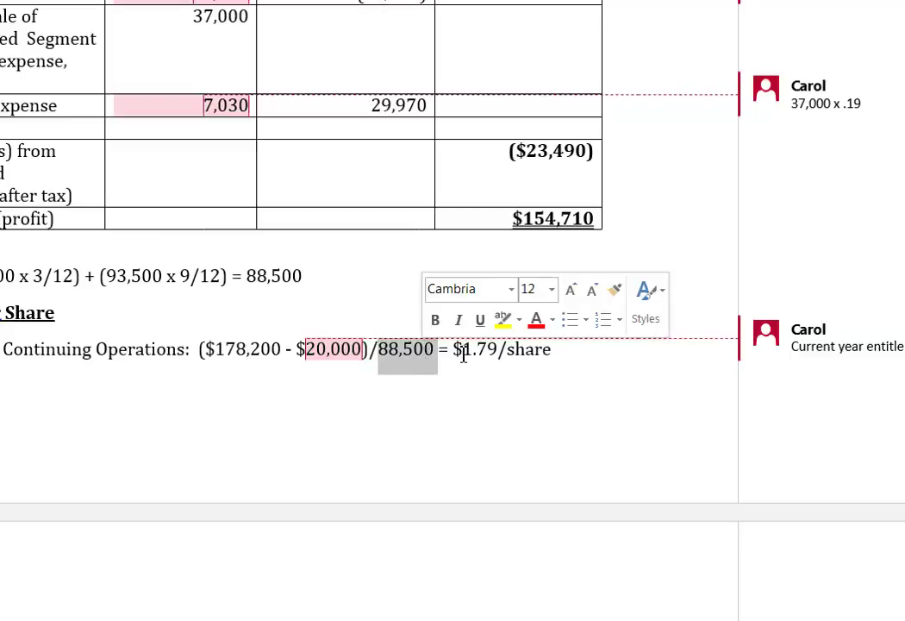
pyautogui.moveTo(483, 349); pyautogui.dragTo(536, 391)
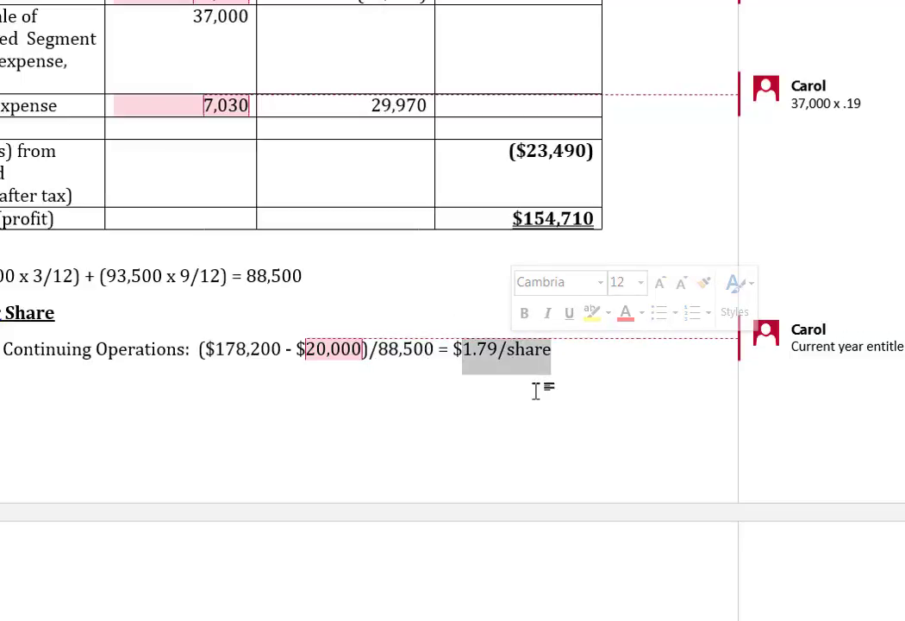
# Indent the Discontinued Operations, Net Income and Continuing Operations EPS lines by one more tab stop each
pyautogui.scroll(-5, 537, 391)
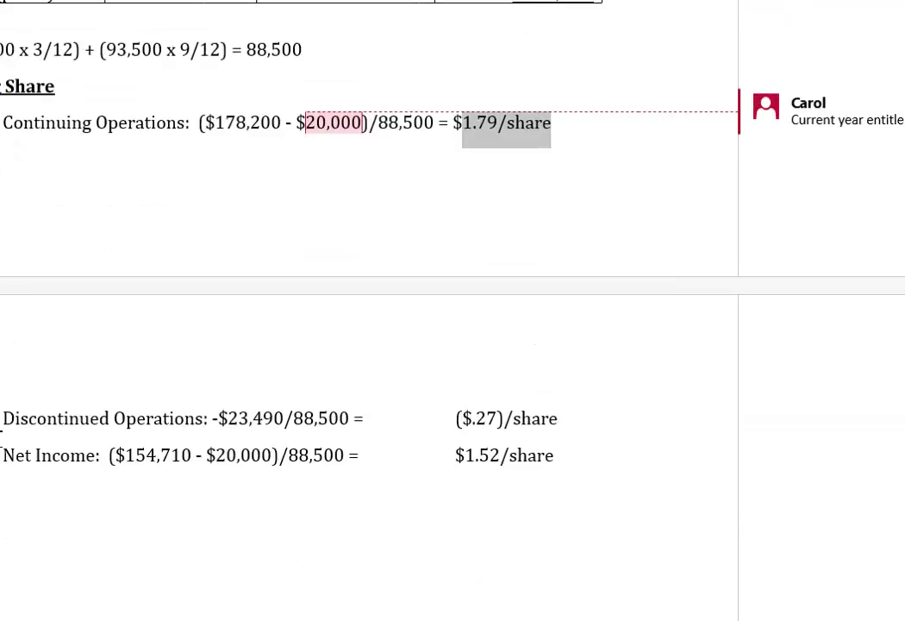
pyautogui.click(4, 420)
pyautogui.press('Tab')
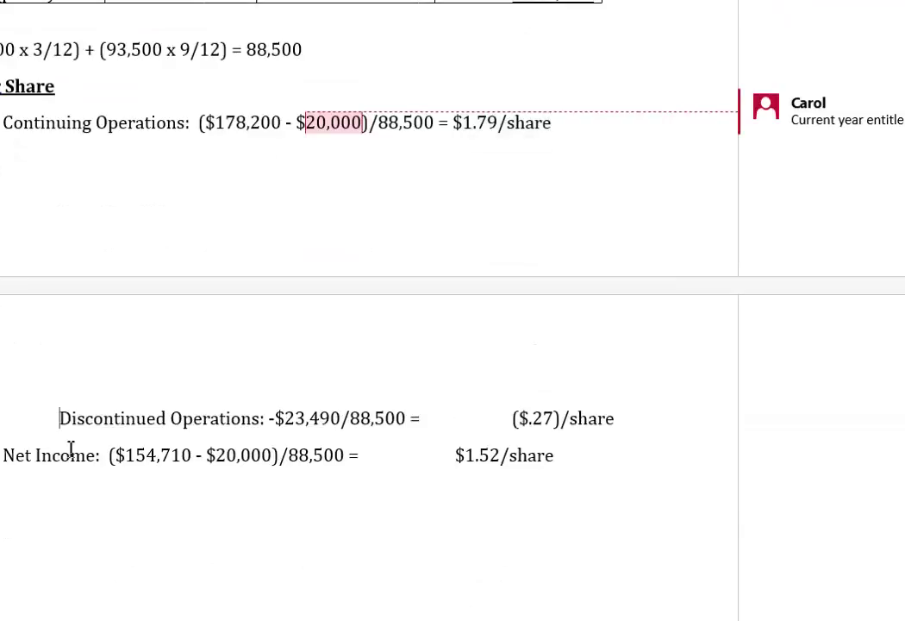
pyautogui.click(5, 456)
pyautogui.press('Tab')
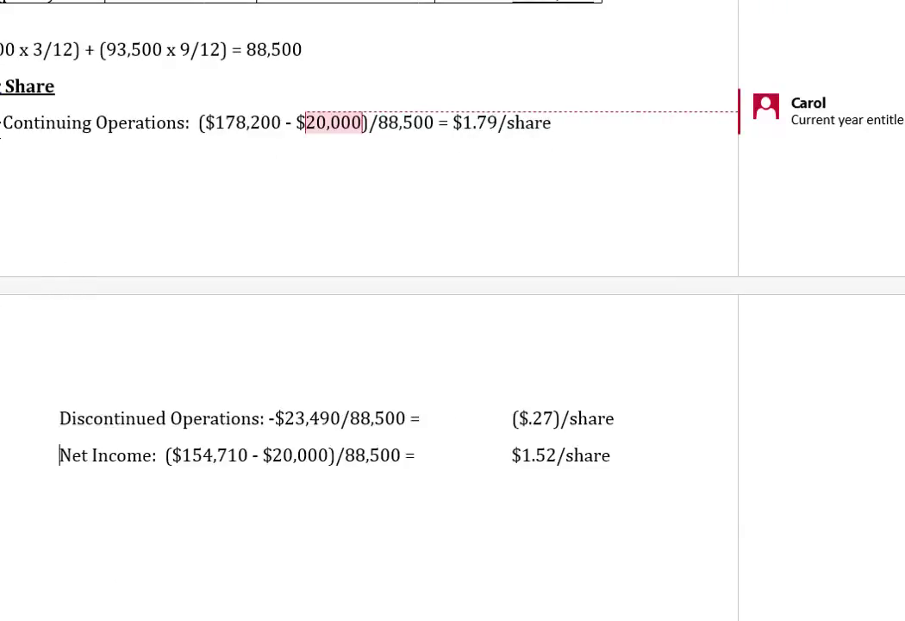
pyautogui.click(5, 122)
pyautogui.press('Tab')
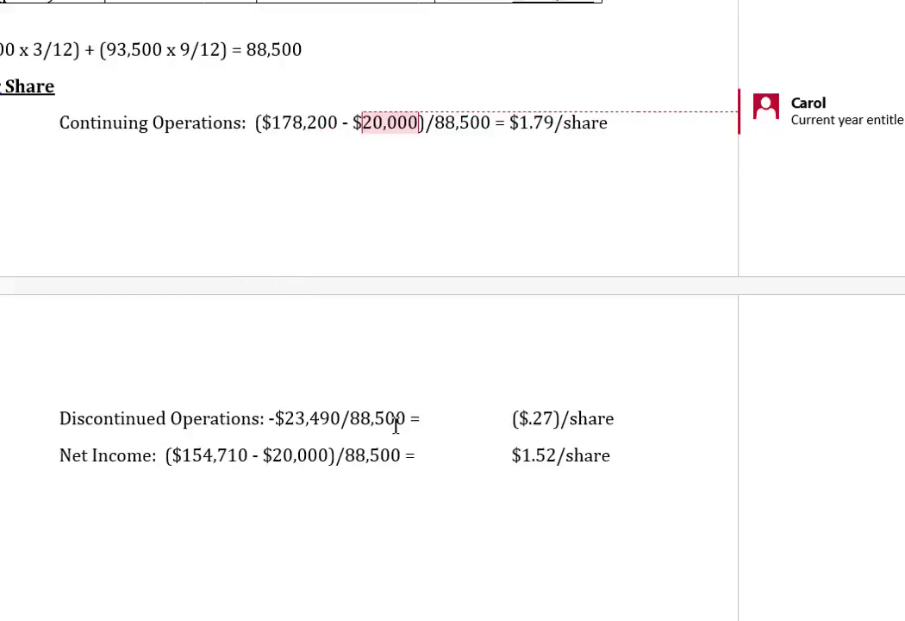
# Trace the discontinued operations EPS back to the income statement's after-tax loss and examine its division by 88,500 shares
pyautogui.scroll(3, 396, 424)
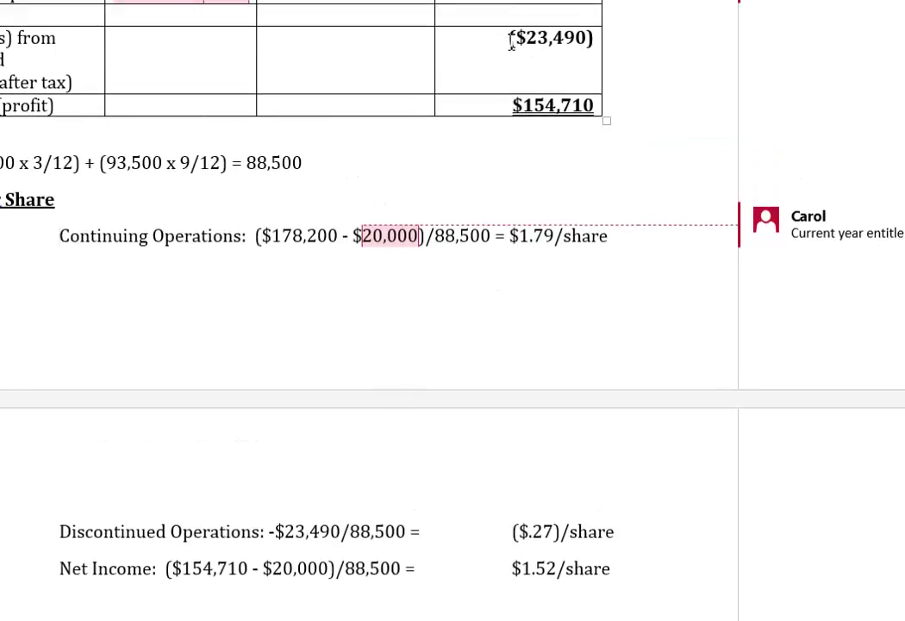
pyautogui.moveTo(510, 40); pyautogui.dragTo(600, 36)
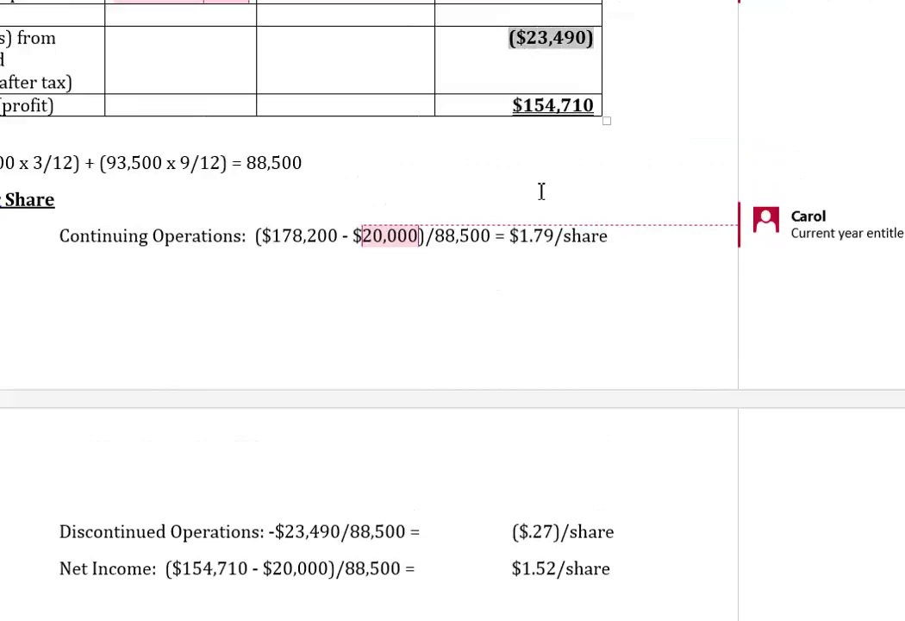
pyautogui.scroll(-4, 489, 350)
pyautogui.click(342, 362)
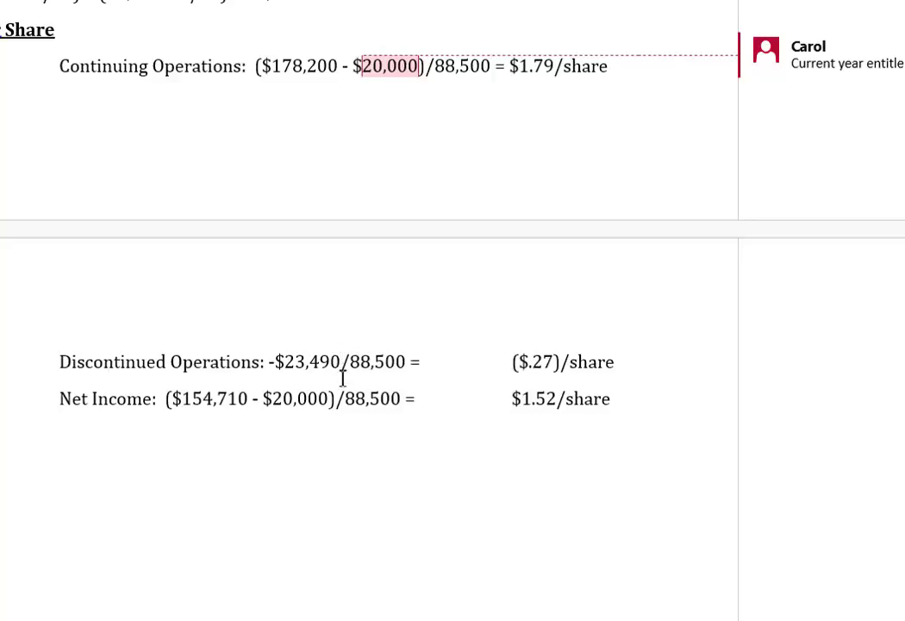
pyautogui.moveTo(349, 363); pyautogui.dragTo(410, 363)
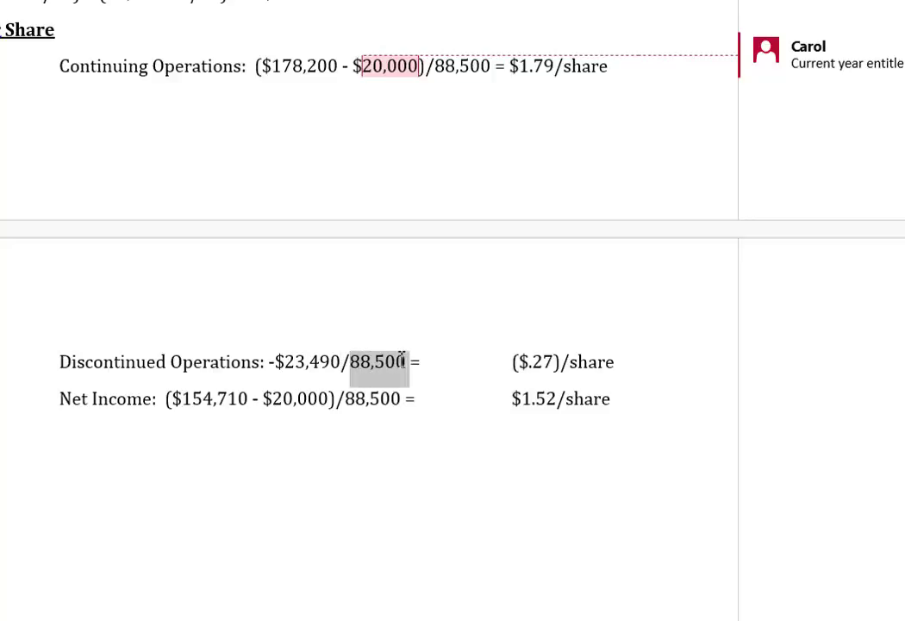
pyautogui.click(452, 399)
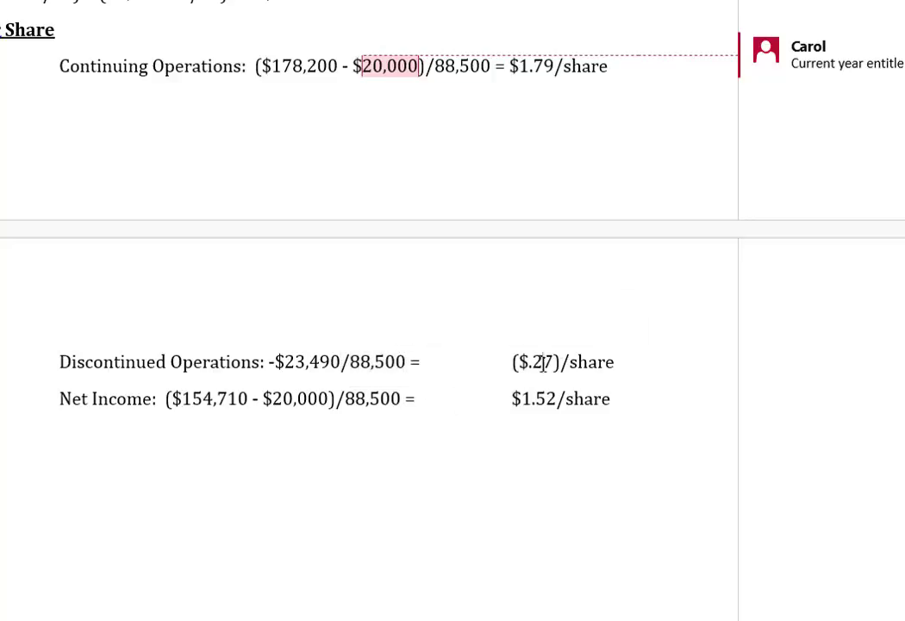